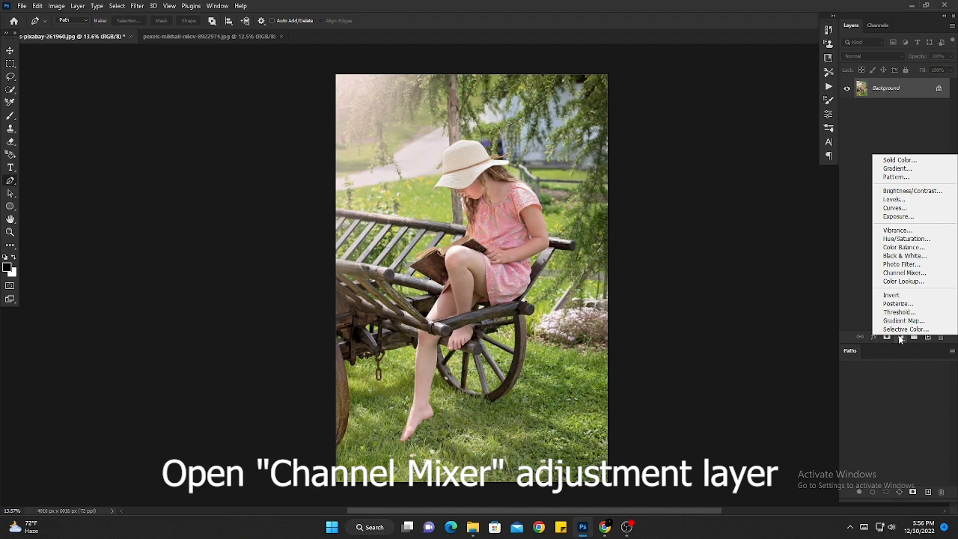
Step: Add a Channel Mixer adjustment layer and set the Red output channel to Red -50, Green +200 and Blue -50
{"action": "left_click", "coordinate": [906, 273]}
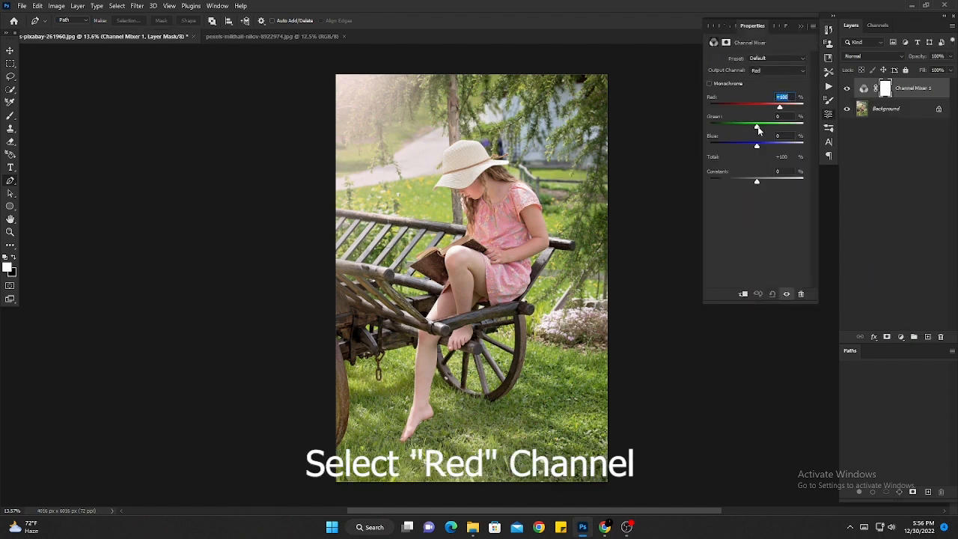
{"action": "left_click_drag", "start_coordinate": [758, 126], "coordinate": [804, 127]}
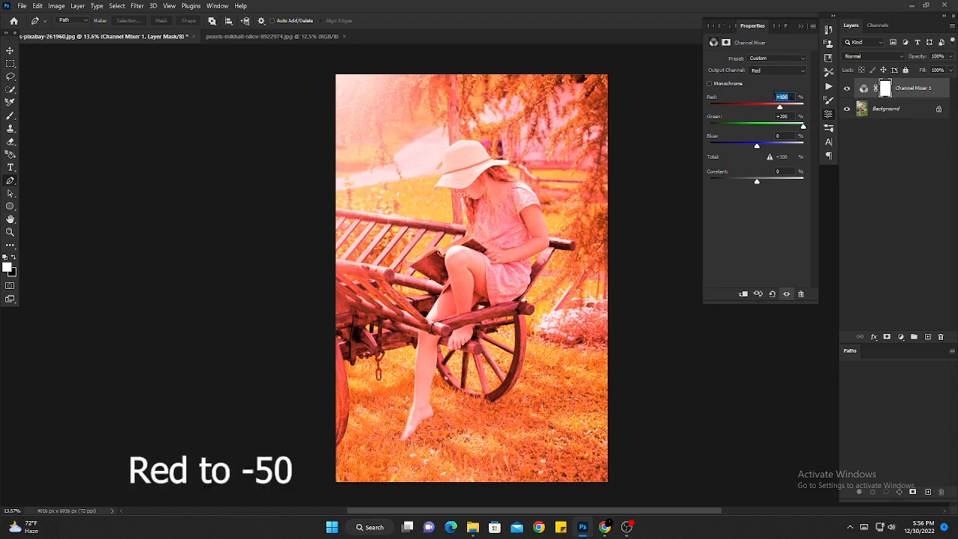
{"action": "left_click_drag", "start_coordinate": [769, 110], "coordinate": [766, 99]}
{"action": "type", "text": "-50"}
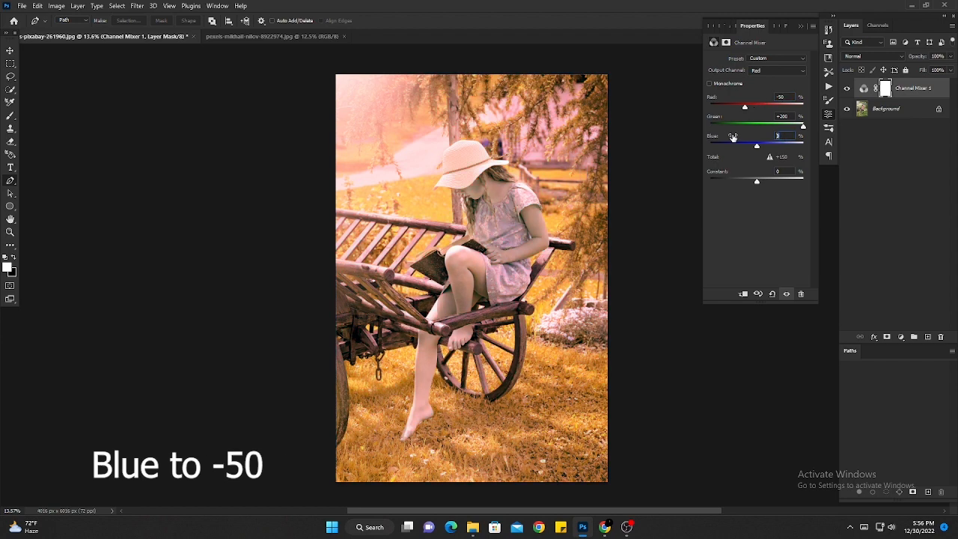
{"action": "left_click", "coordinate": [732, 138]}
{"action": "type", "text": "-50"}
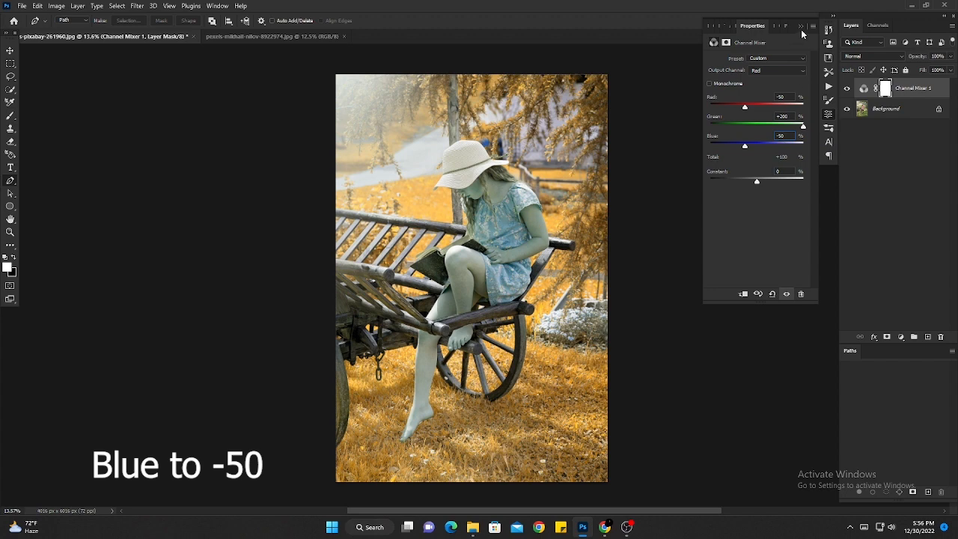
Step: Set the Channel Mixer layer's blending mode to Lighten
{"action": "left_click", "coordinate": [801, 27]}
{"action": "left_click", "coordinate": [869, 58]}
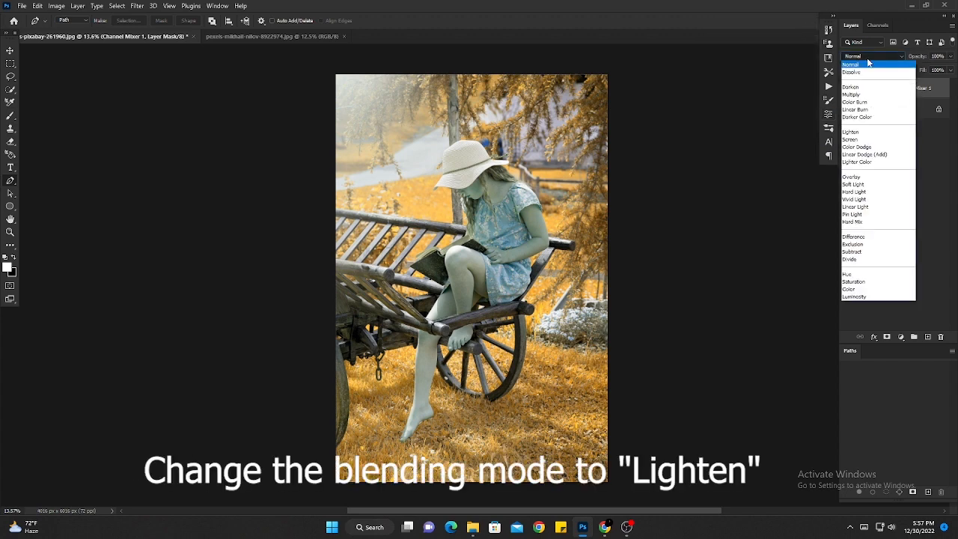
{"action": "left_click", "coordinate": [859, 133]}
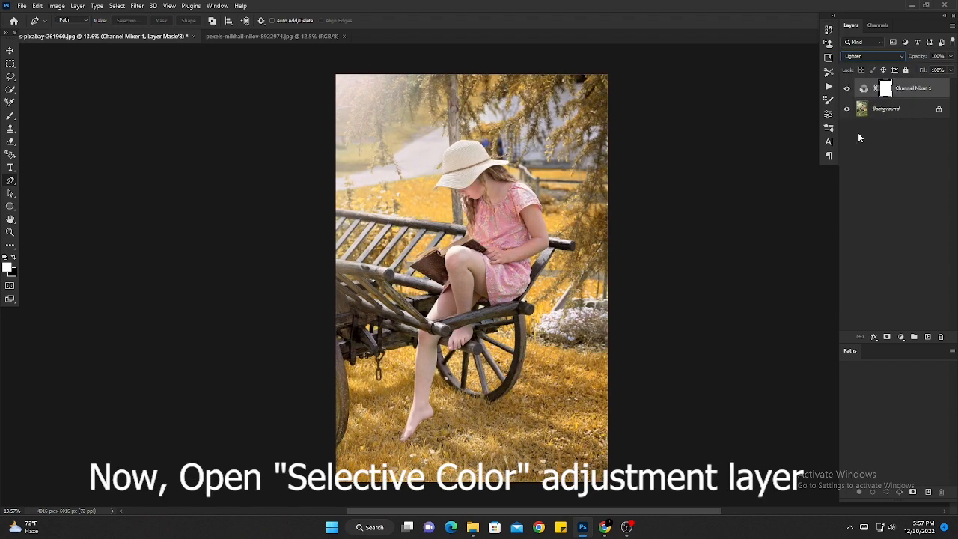
Step: Add a Selective Color adjustment layer with Yellows at Cyan -100 and Magenta +10, and toggle its visibility to compare the effect
{"action": "left_click", "coordinate": [902, 336]}
{"action": "left_click", "coordinate": [910, 327]}
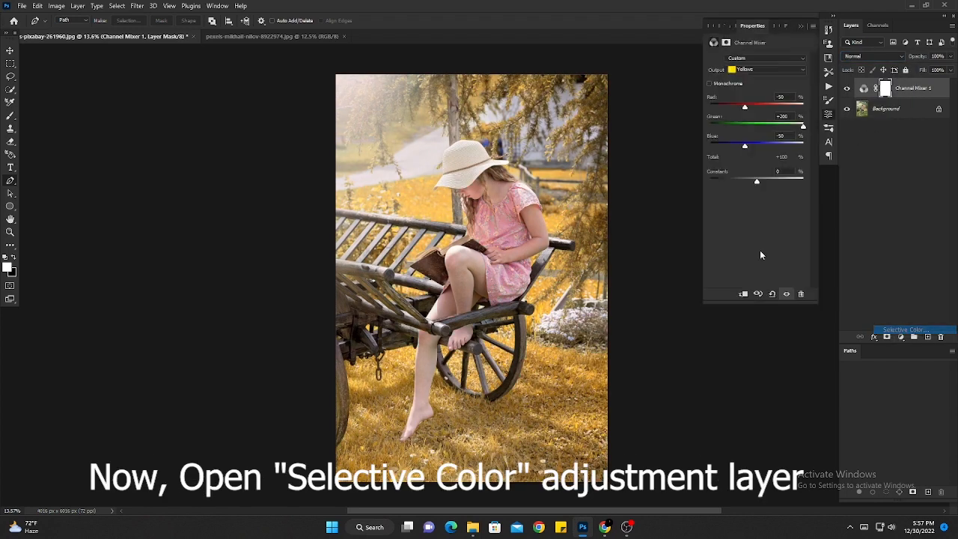
{"action": "left_click", "coordinate": [748, 69]}
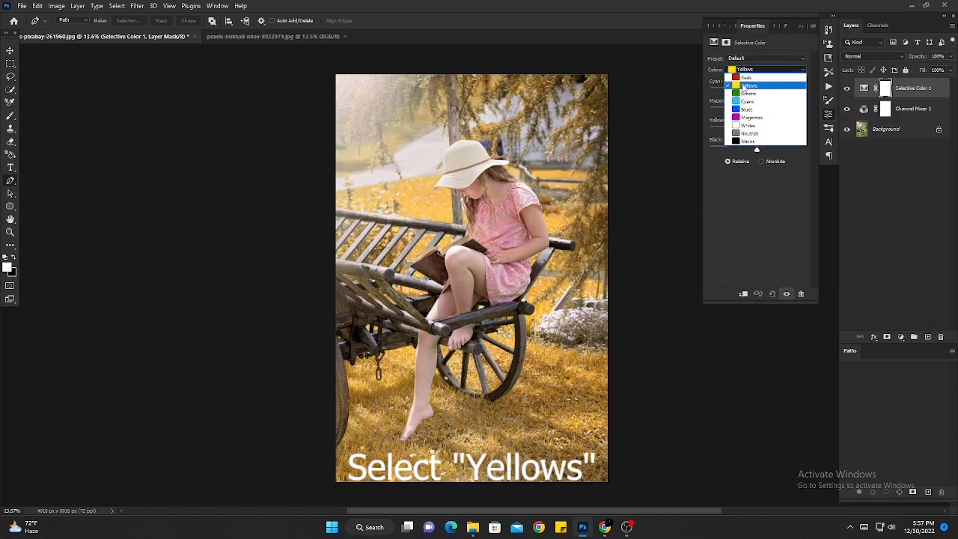
{"action": "left_click", "coordinate": [744, 86]}
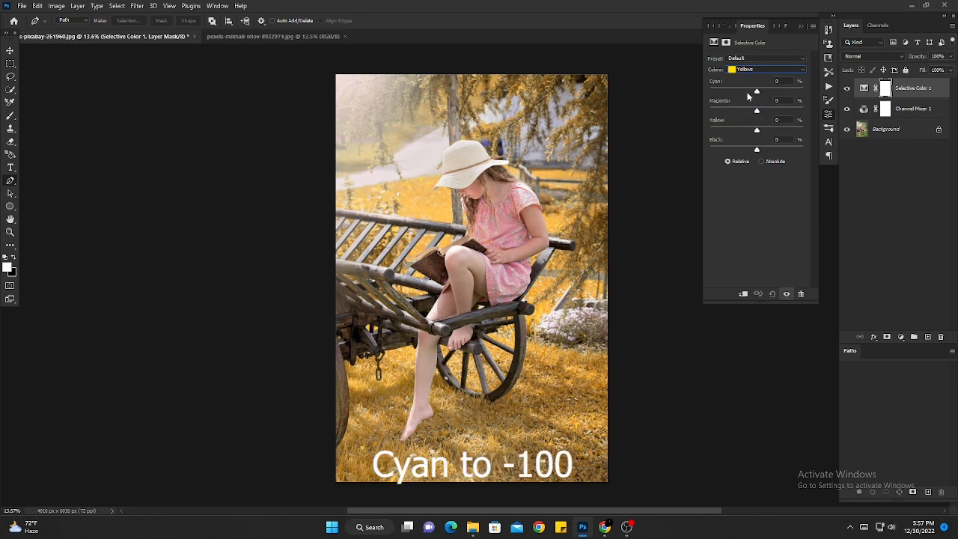
{"action": "left_click_drag", "start_coordinate": [756, 91], "coordinate": [695, 88]}
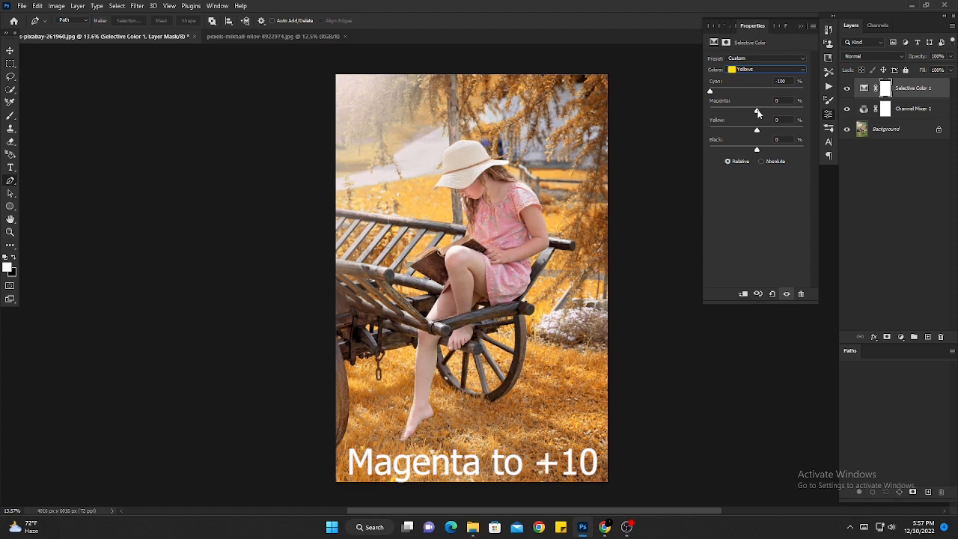
{"action": "left_click_drag", "start_coordinate": [757, 110], "coordinate": [762, 113]}
{"action": "left_click", "coordinate": [799, 27]}
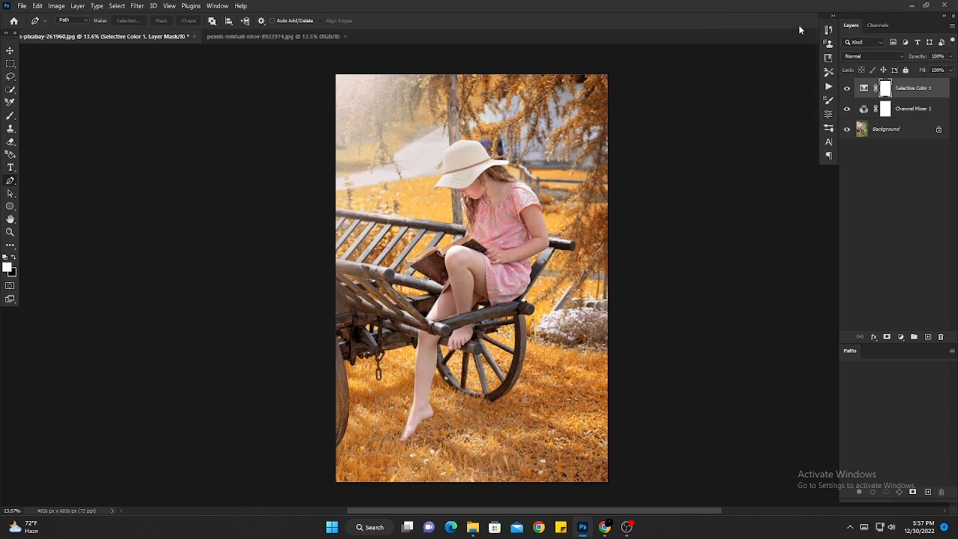
{"action": "left_click", "coordinate": [847, 89]}
{"action": "left_click", "coordinate": [848, 90]}
Step: Add a Gradient fill layer and set the colour stop at the 100% end of its gradient to 808080
{"action": "left_click", "coordinate": [900, 337]}
{"action": "left_click", "coordinate": [901, 169]}
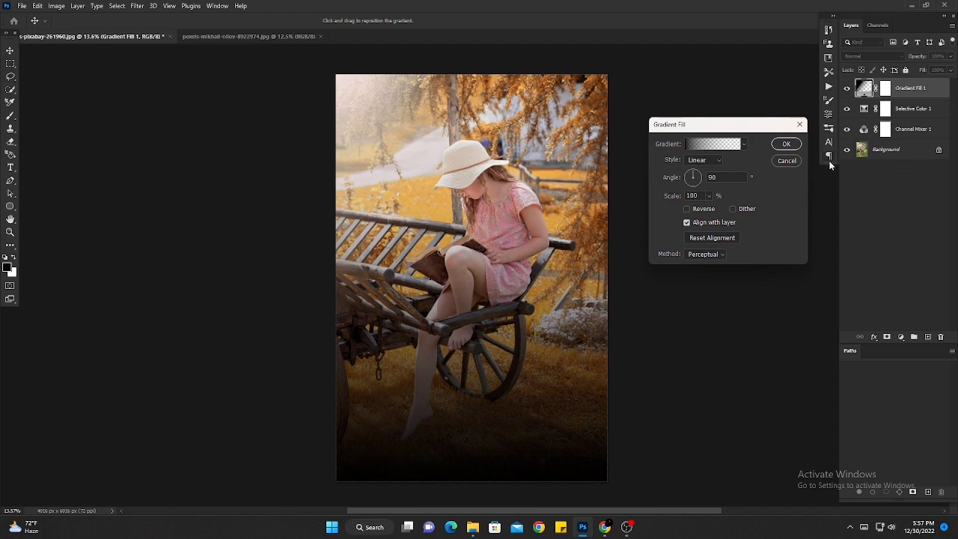
{"action": "left_click", "coordinate": [704, 147]}
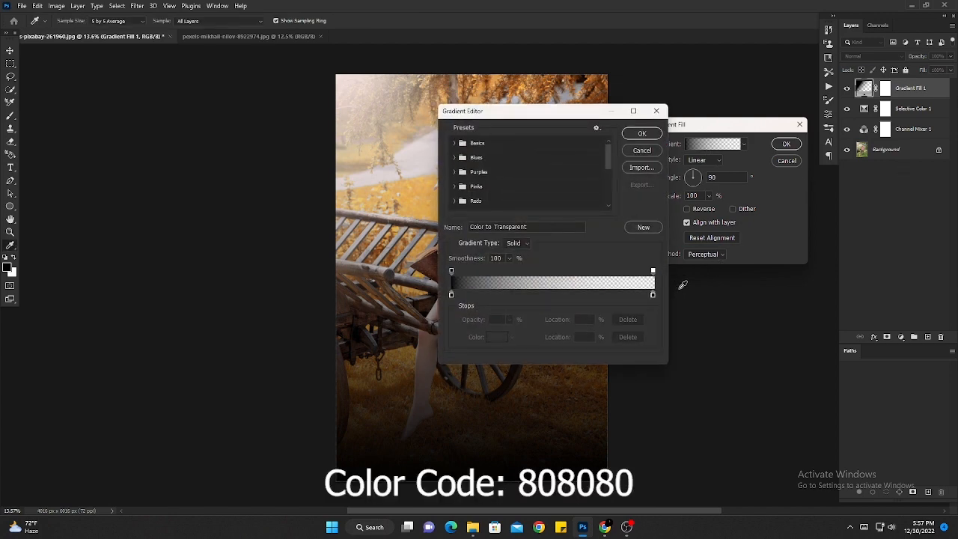
{"action": "left_click", "coordinate": [653, 295]}
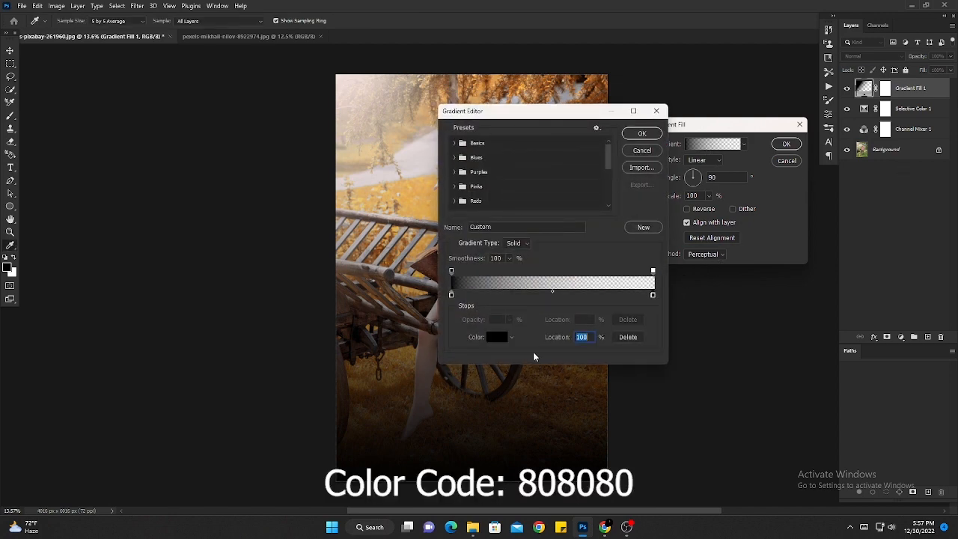
{"action": "left_click", "coordinate": [494, 337]}
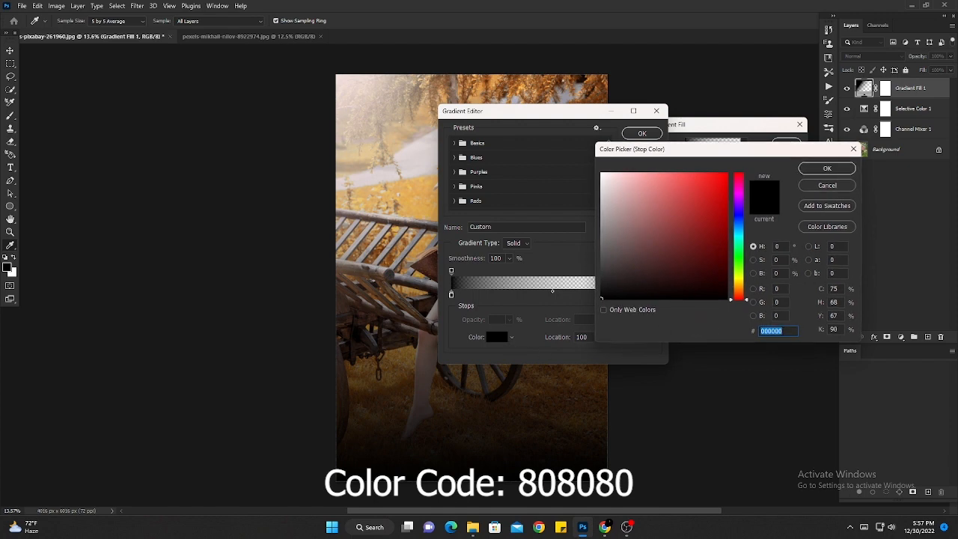
{"action": "type", "text": "8080"}
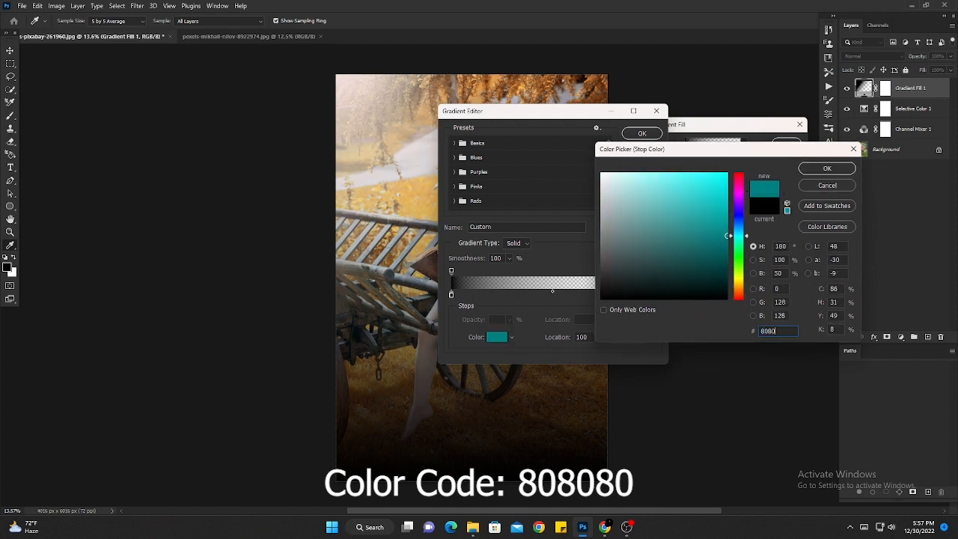
{"action": "type", "text": "80"}
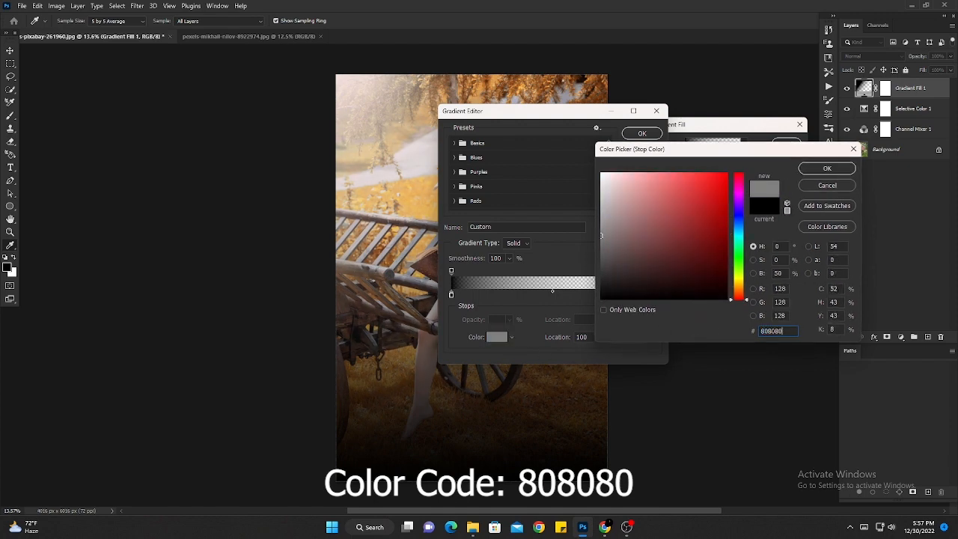
{"action": "key", "text": "Return"}
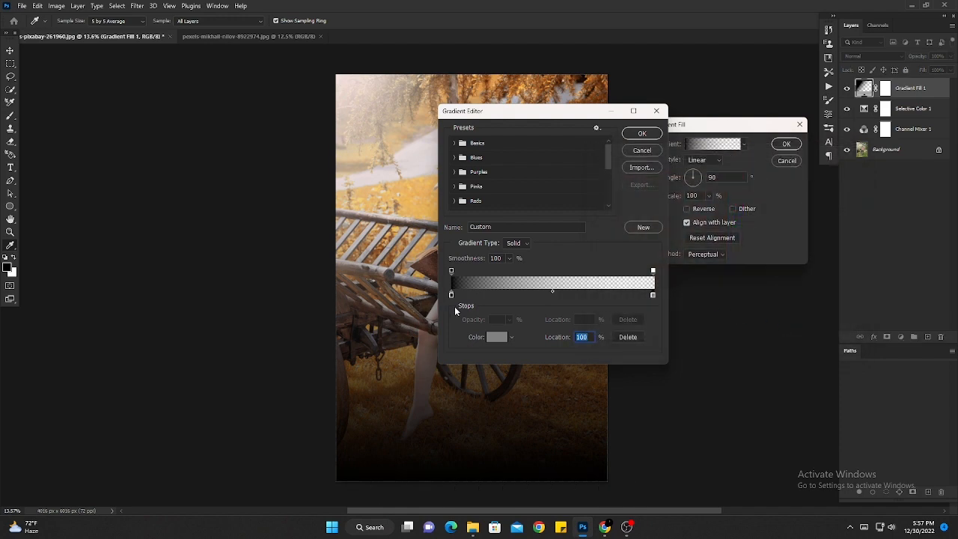
Step: Set the gradient's colour stop at location 0% to FFF8DE
{"action": "left_click", "coordinate": [452, 296]}
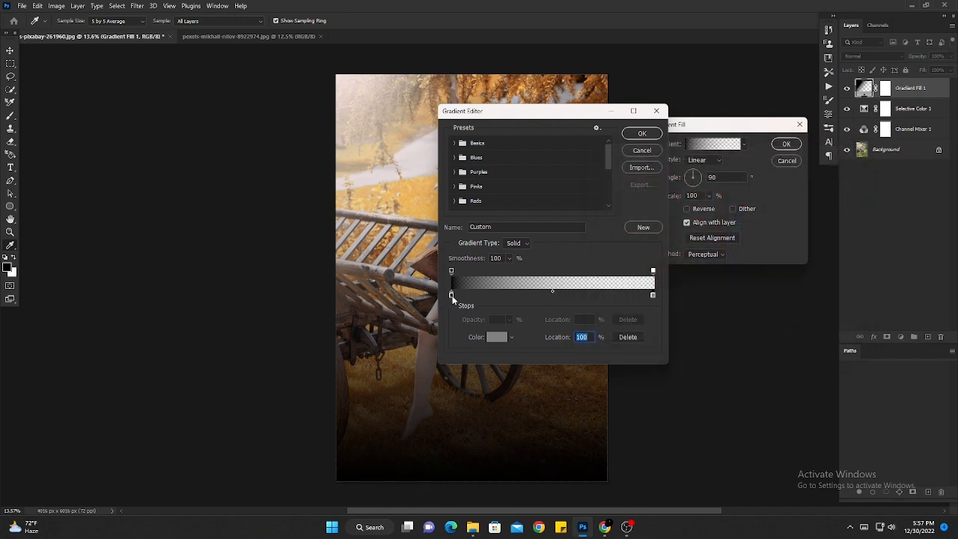
{"action": "left_click", "coordinate": [496, 338]}
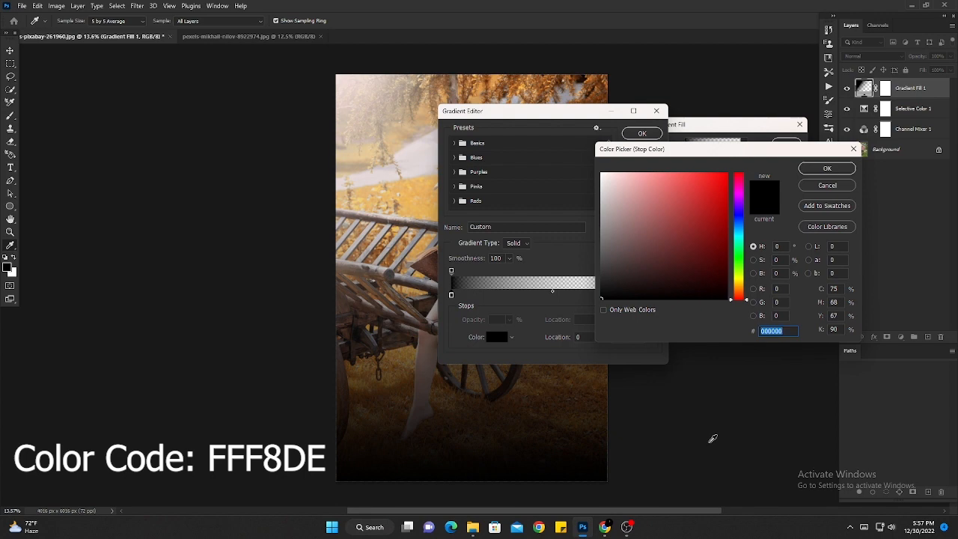
{"action": "type", "text": "fff"}
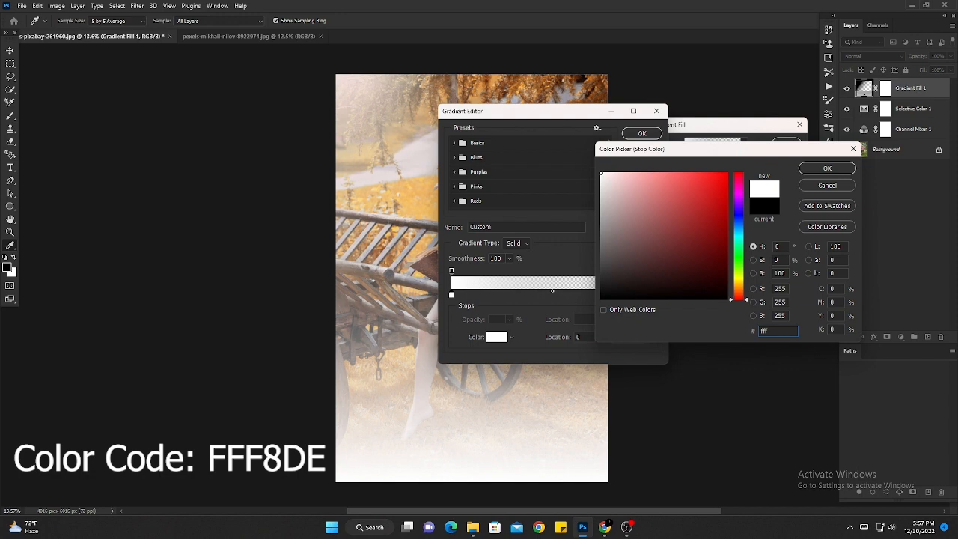
{"action": "type", "text": "8"}
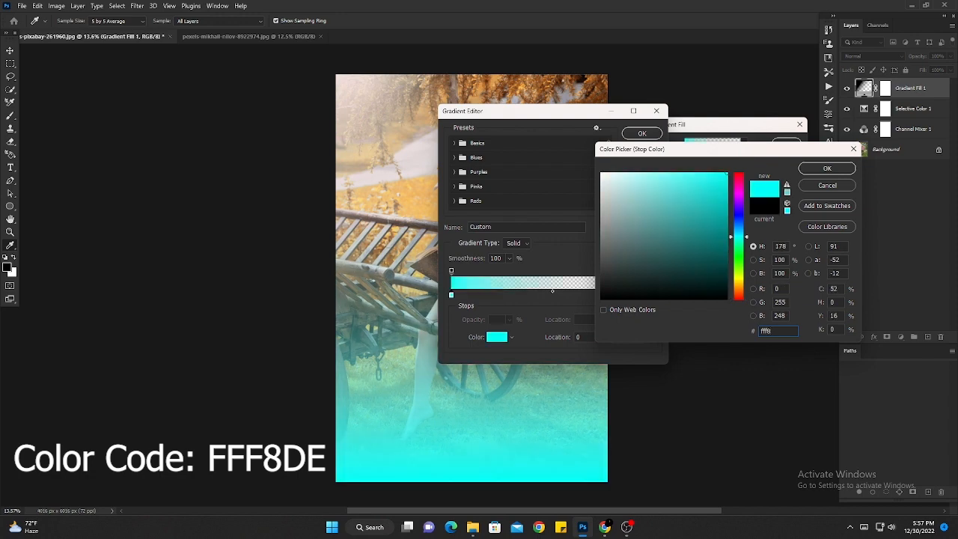
{"action": "type", "text": "de"}
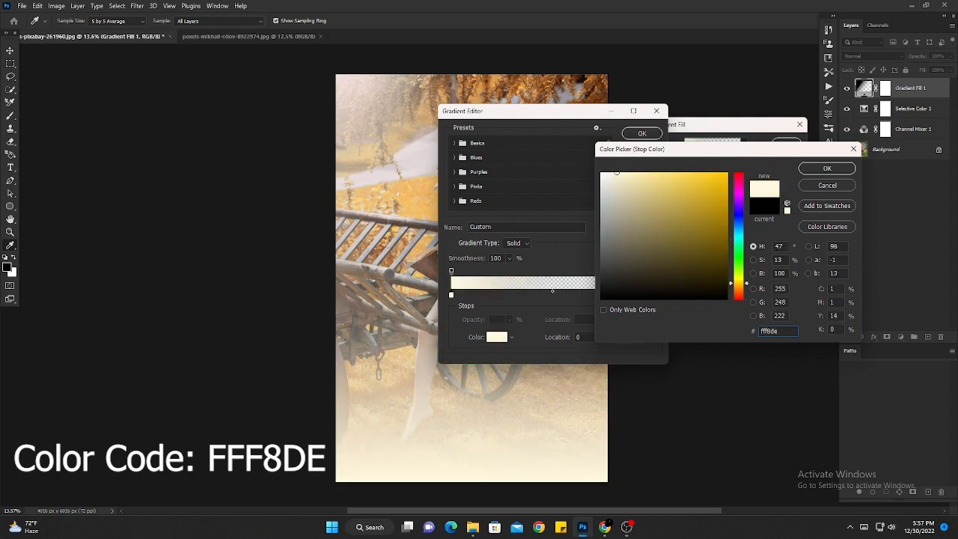
{"action": "left_click", "coordinate": [827, 168]}
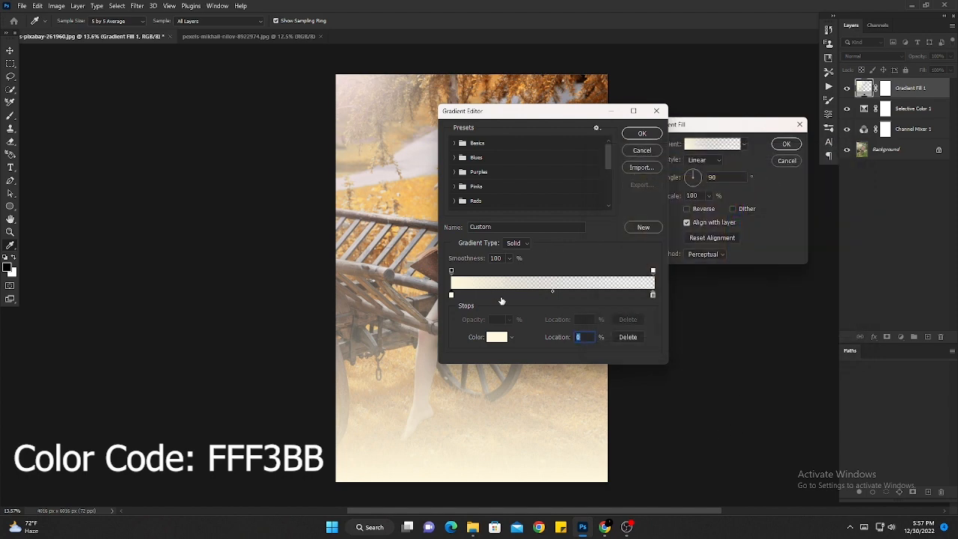
Step: Add a colour stop at location 30% of the gradient and set its colour to FFF3BB
{"action": "left_click", "coordinate": [494, 296]}
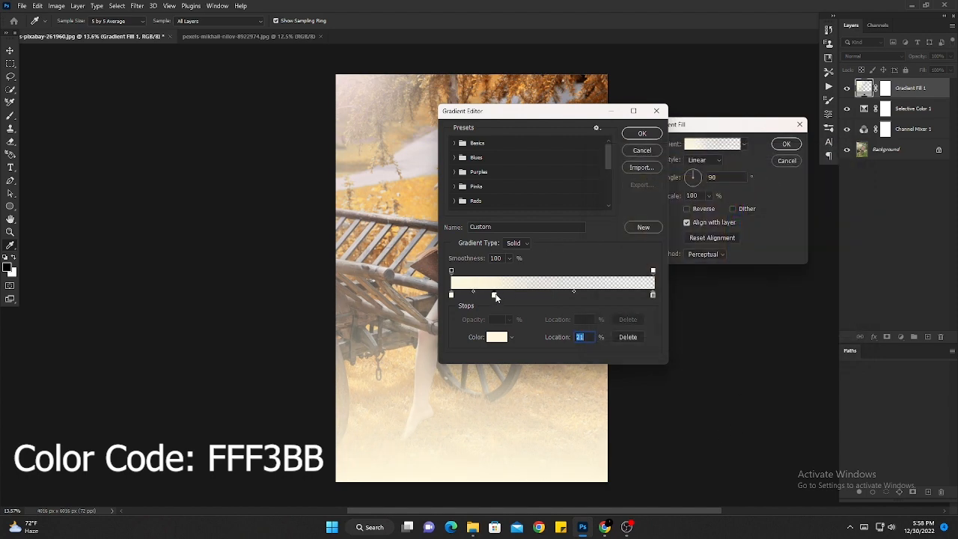
{"action": "left_click_drag", "start_coordinate": [494, 296], "coordinate": [514, 298]}
{"action": "left_click", "coordinate": [497, 337]}
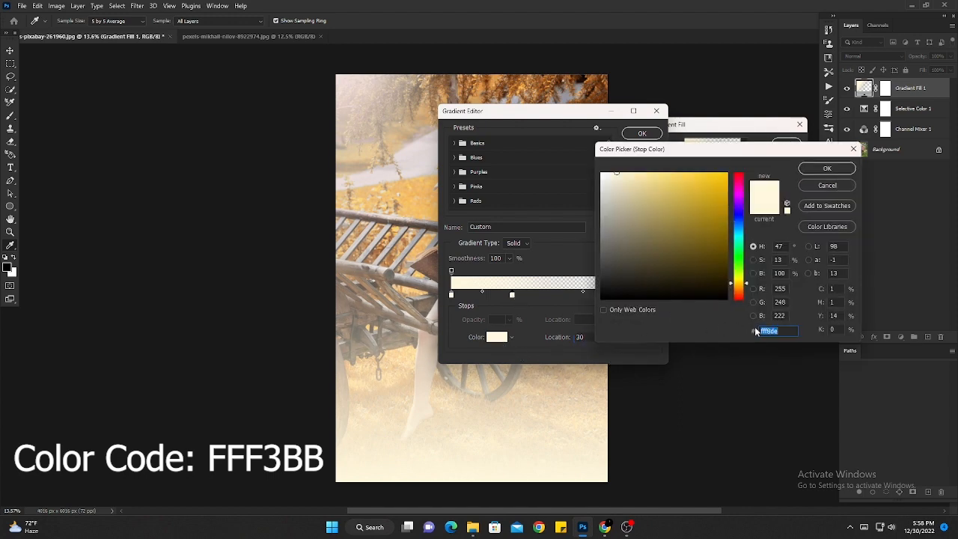
{"action": "type", "text": "fff"}
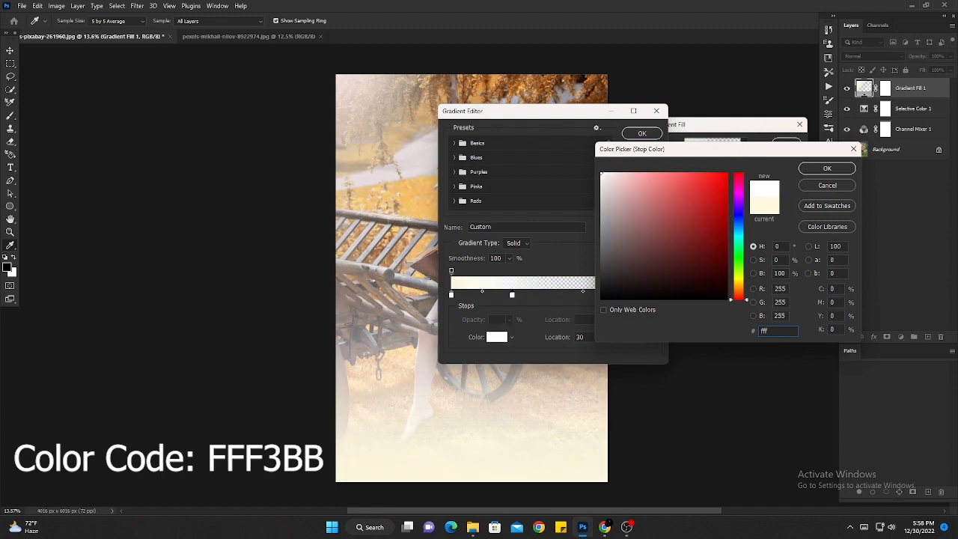
{"action": "type", "text": "3"}
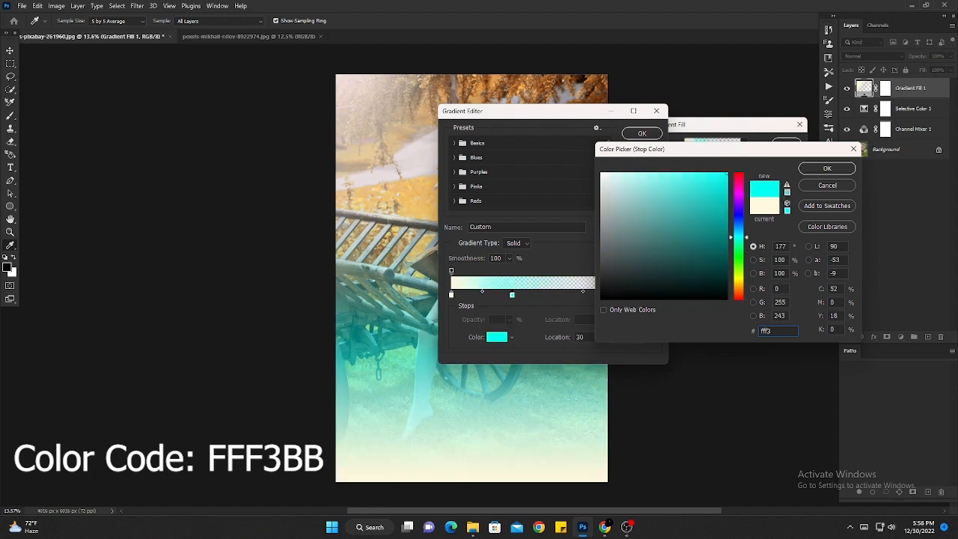
{"action": "type", "text": "bb"}
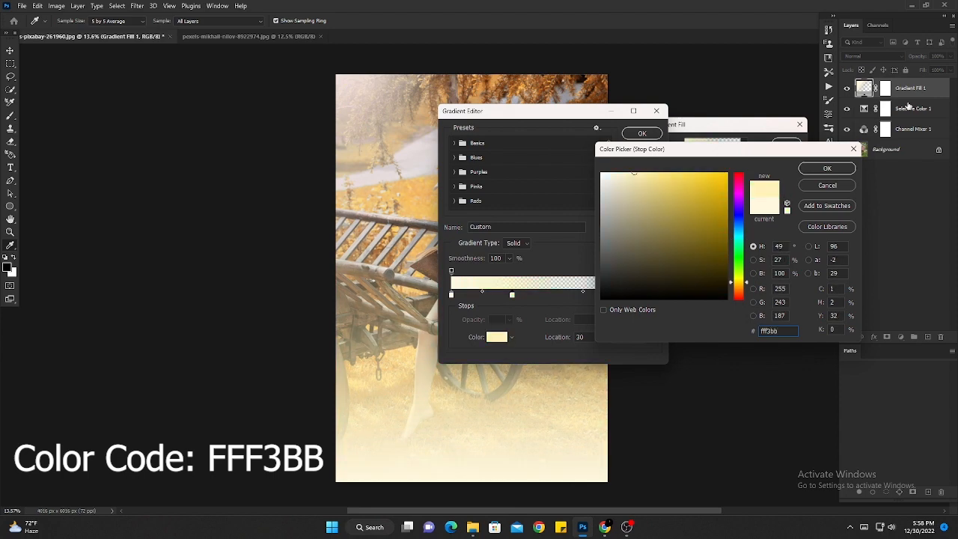
{"action": "left_click", "coordinate": [824, 169]}
Step: Add a colour stop at location 70% of the gradient, set its colour to FFC18E, and accept the edited gradient
{"action": "left_click", "coordinate": [573, 296]}
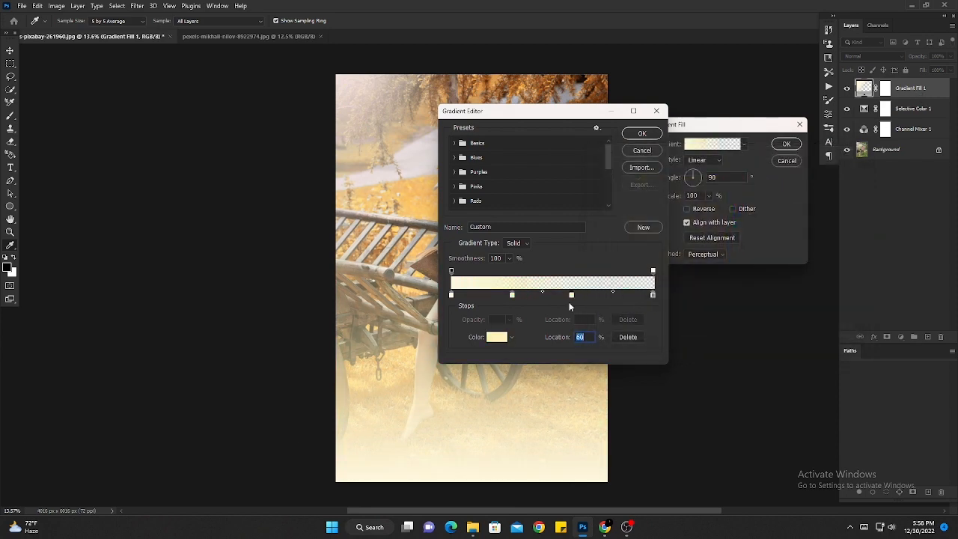
{"action": "left_click_drag", "start_coordinate": [571, 295], "coordinate": [593, 298]}
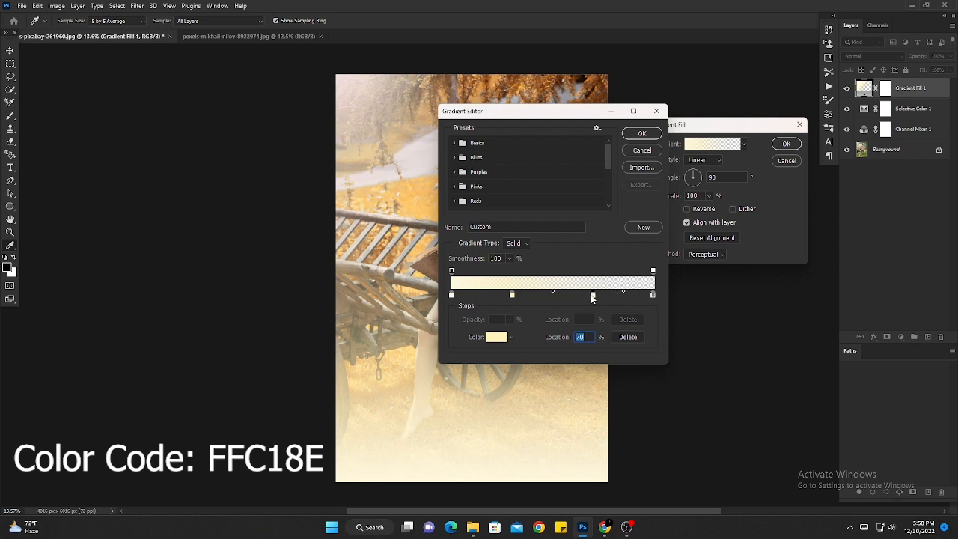
{"action": "left_click", "coordinate": [498, 338]}
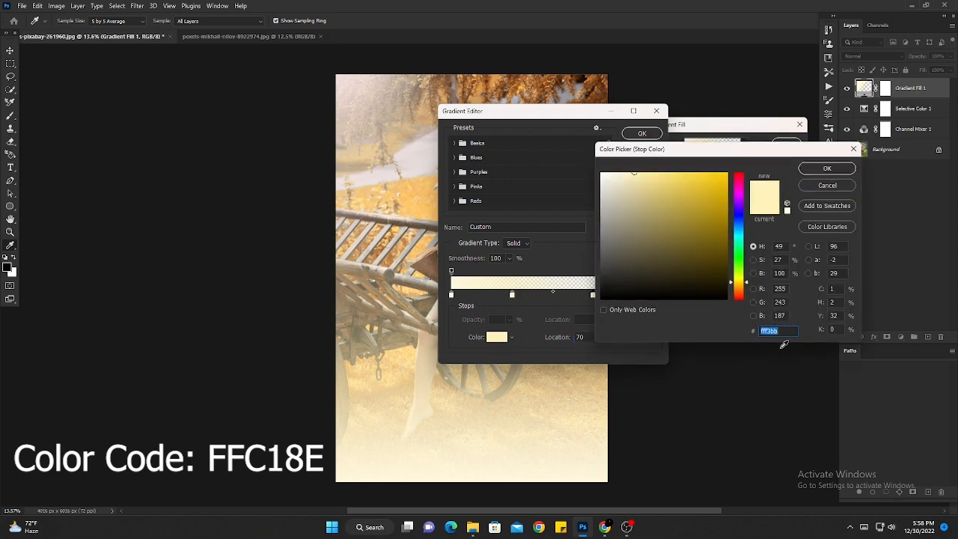
{"action": "type", "text": "ff"}
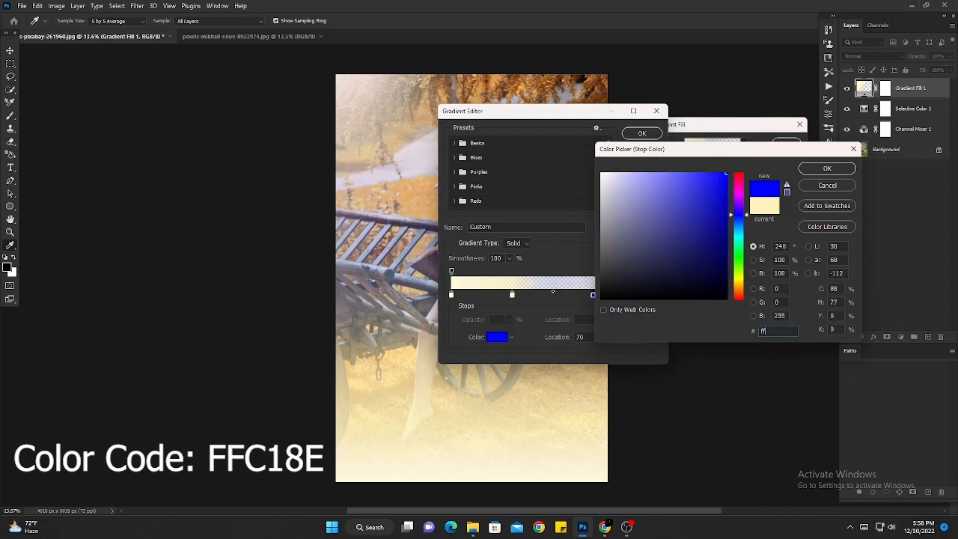
{"action": "type", "text": "c"}
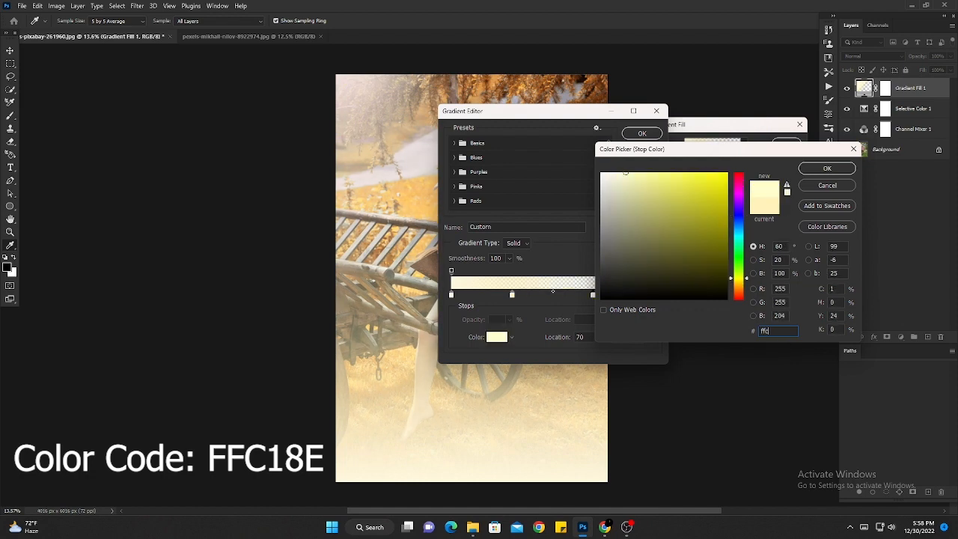
{"action": "type", "text": "18"}
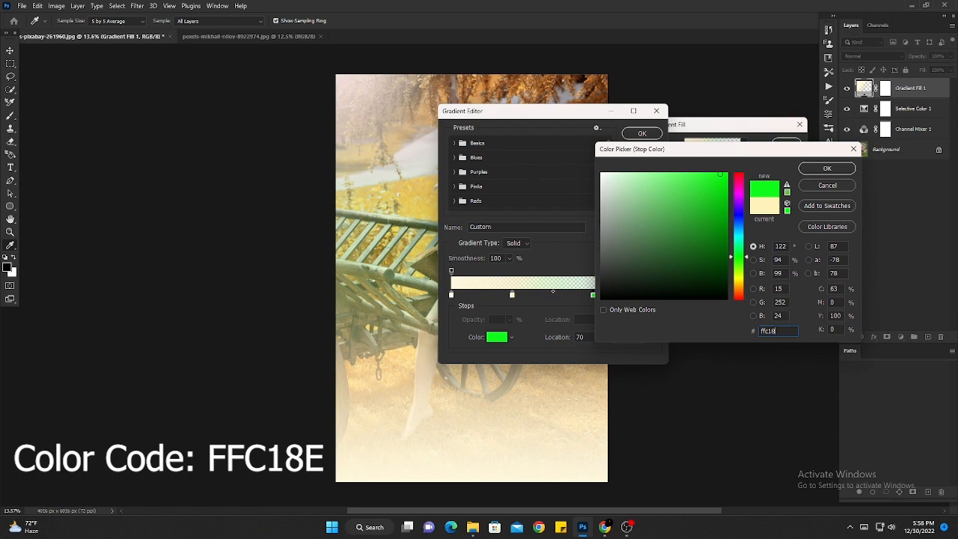
{"action": "type", "text": "e"}
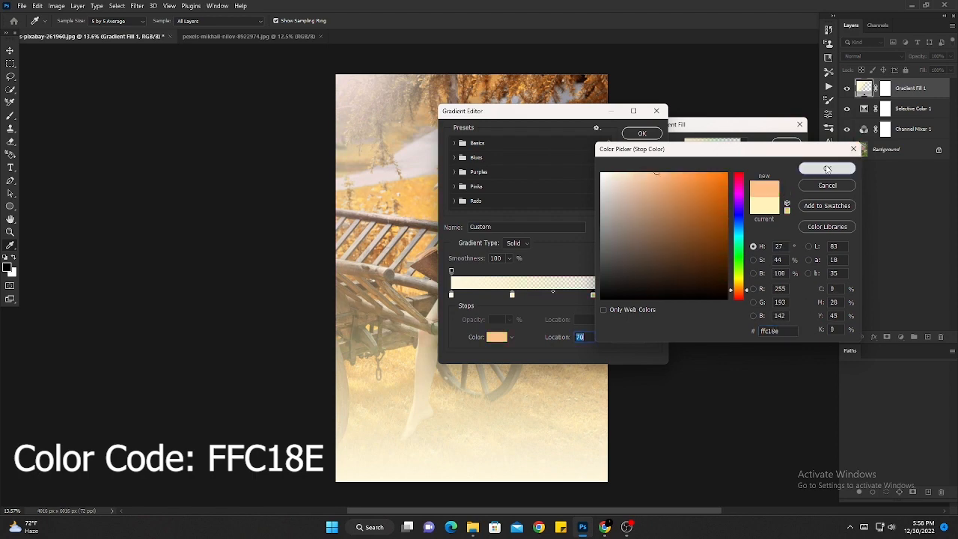
{"action": "left_click", "coordinate": [828, 167]}
{"action": "left_click", "coordinate": [642, 133]}
Step: Set the gradient fill's style to Radial and move its glow to the upper-left corner of the photo
{"action": "left_click", "coordinate": [724, 161]}
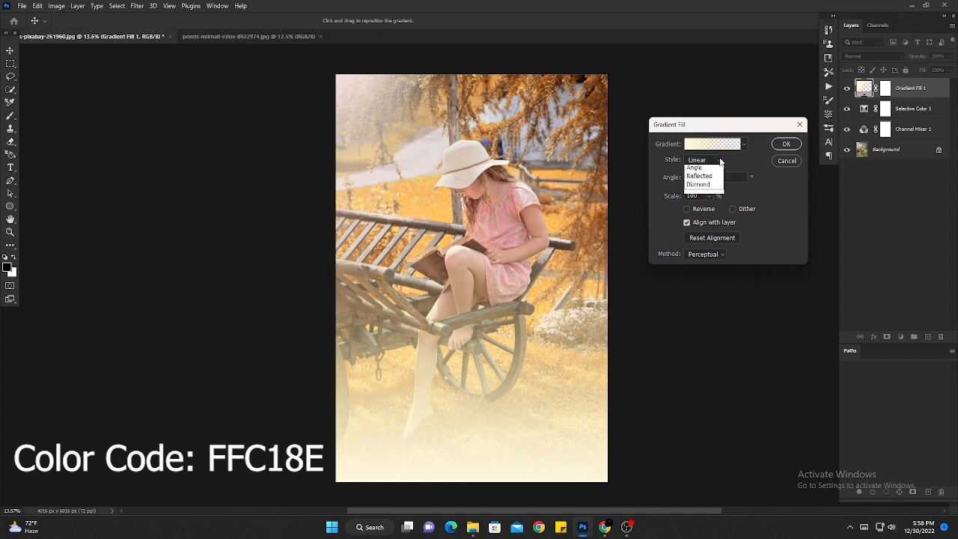
{"action": "left_click", "coordinate": [704, 176]}
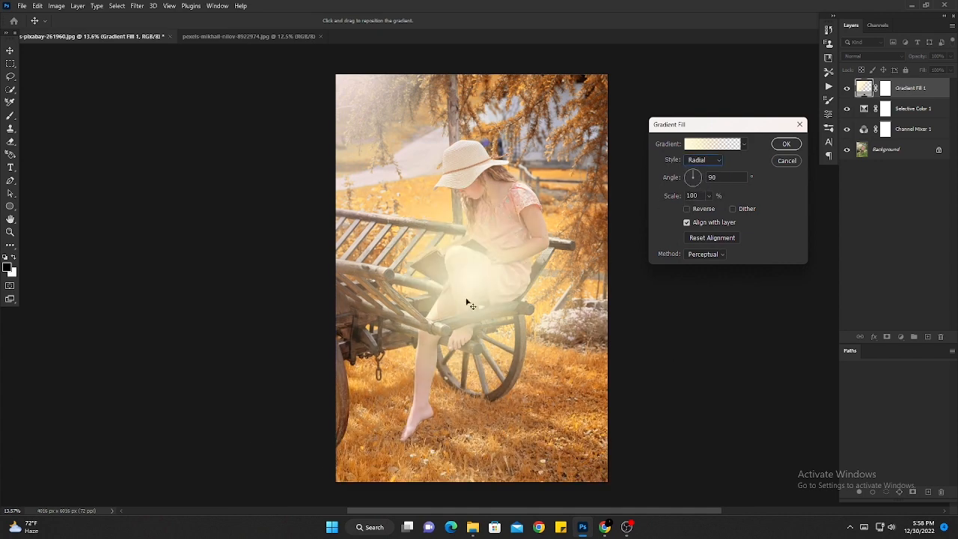
{"action": "left_click_drag", "start_coordinate": [473, 272], "coordinate": [370, 100]}
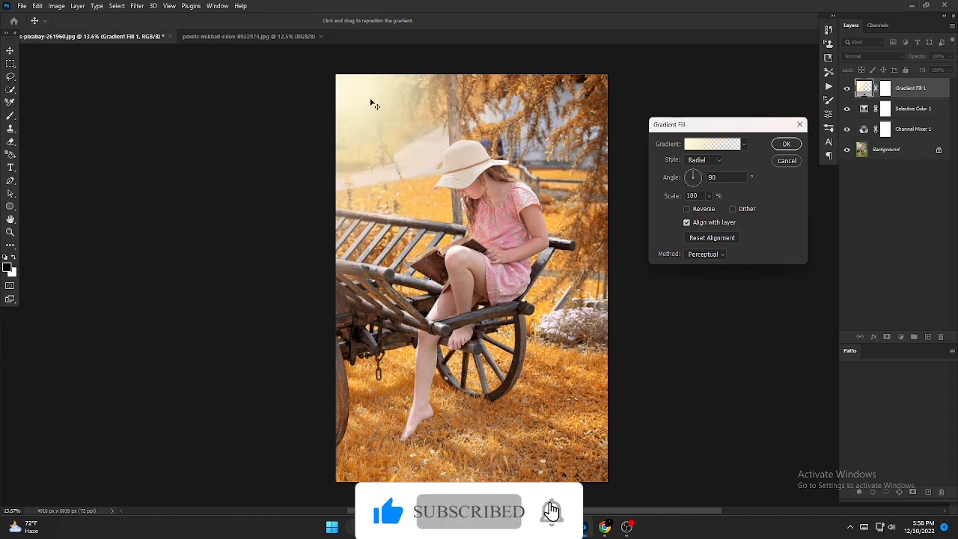
{"action": "left_click", "coordinate": [787, 144]}
Step: Toggle the gradient fill layer's visibility to compare the photo with and without the glow
{"action": "left_click", "coordinate": [847, 88]}
{"action": "left_click", "coordinate": [847, 89]}
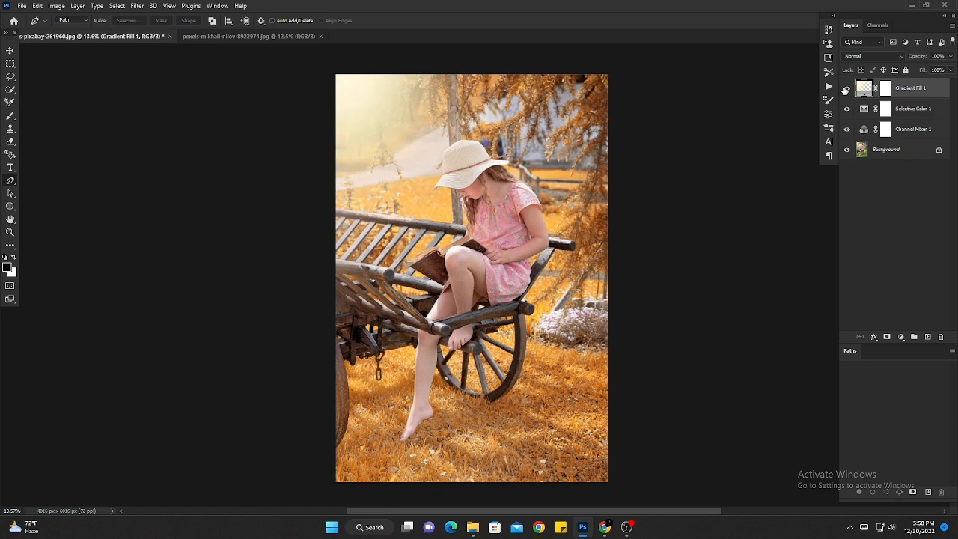
{"action": "left_click", "coordinate": [847, 89]}
{"action": "left_click", "coordinate": [846, 89]}
Step: Group the gradient fill, Selective Color and Channel Mixer layers, and toggle the group's visibility to compare before and after
{"action": "left_click", "coordinate": [912, 129], "text": "shift"}
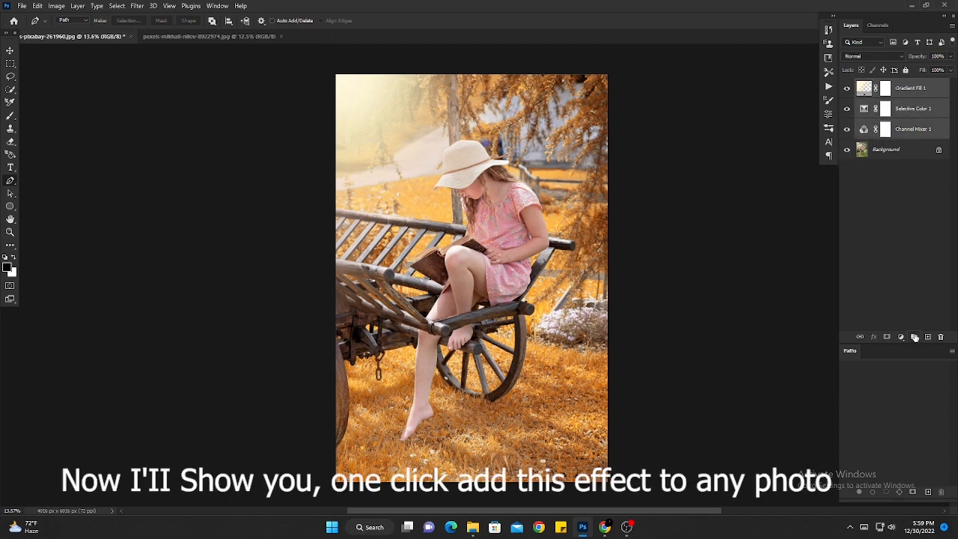
{"action": "left_click", "coordinate": [915, 338]}
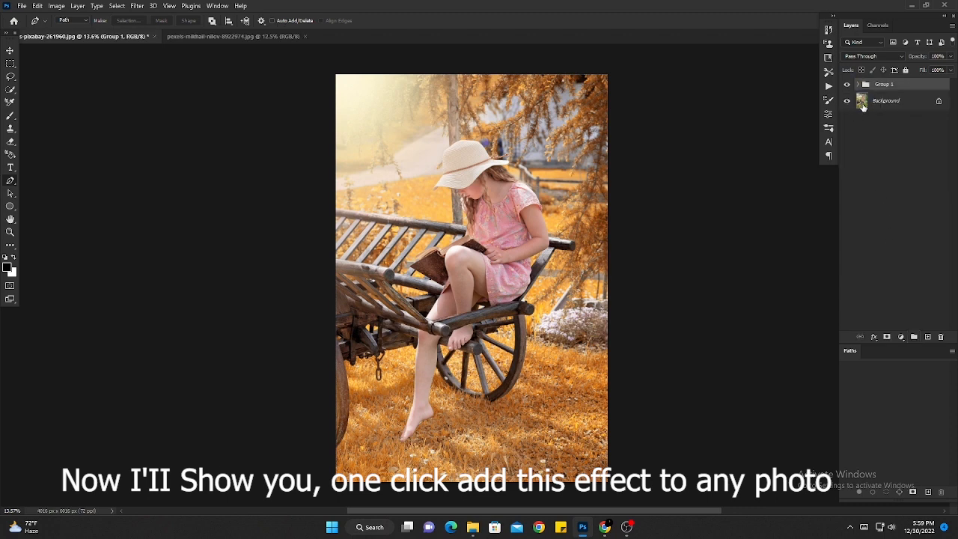
{"action": "left_click", "coordinate": [847, 84]}
{"action": "left_click", "coordinate": [848, 84]}
{"action": "left_click", "coordinate": [848, 84]}
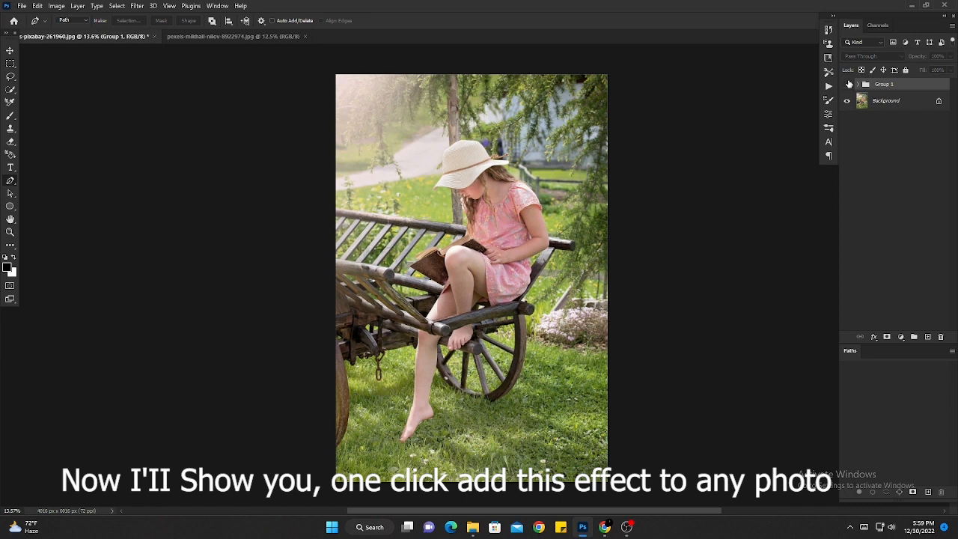
{"action": "left_click", "coordinate": [848, 84]}
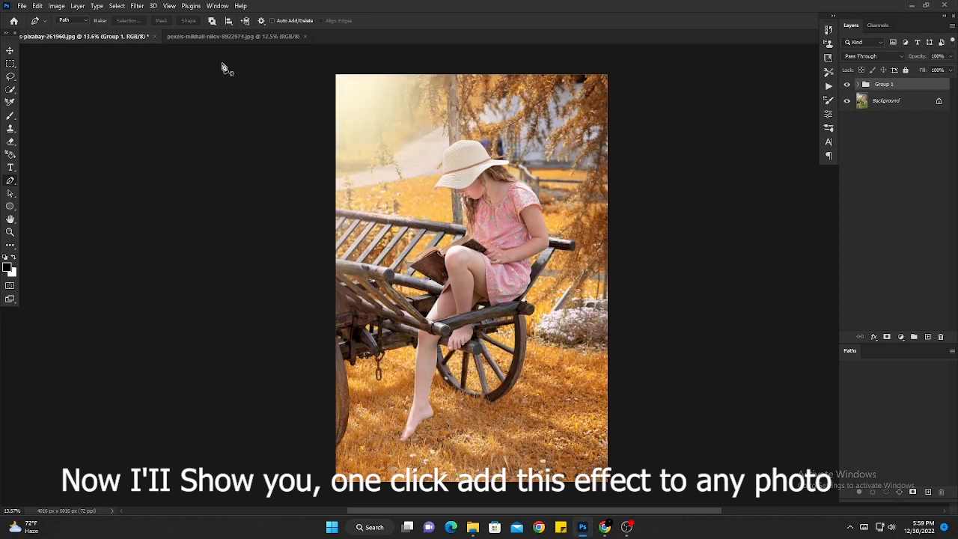
Step: Switch to the other open photo and play Action 5 from the "This Easy Trick to Add Au..." action set
{"action": "left_click", "coordinate": [226, 37]}
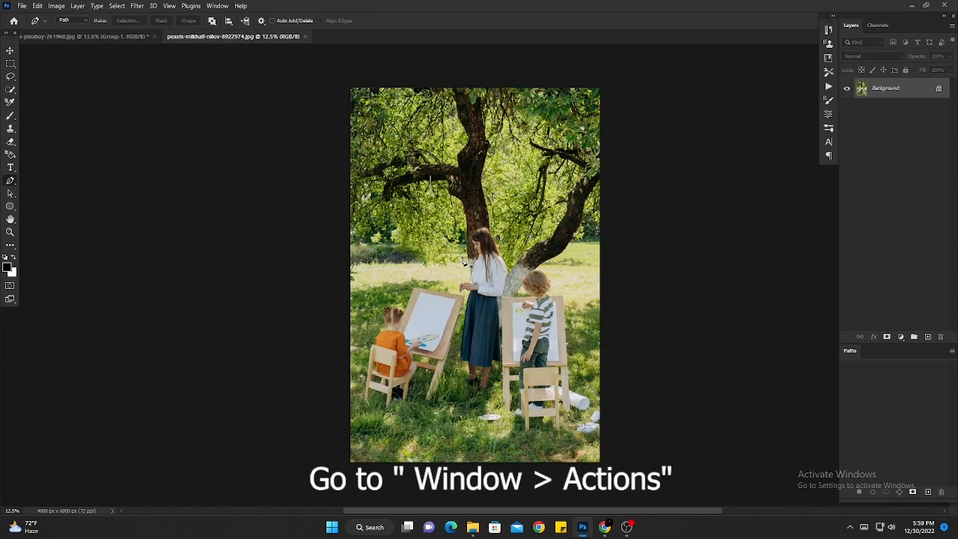
{"action": "left_click", "coordinate": [218, 6]}
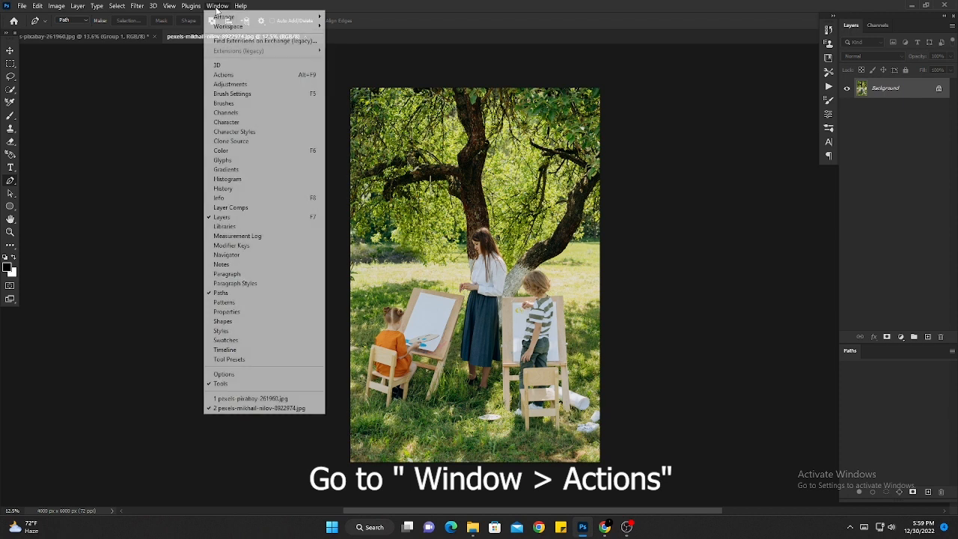
{"action": "left_click", "coordinate": [241, 75]}
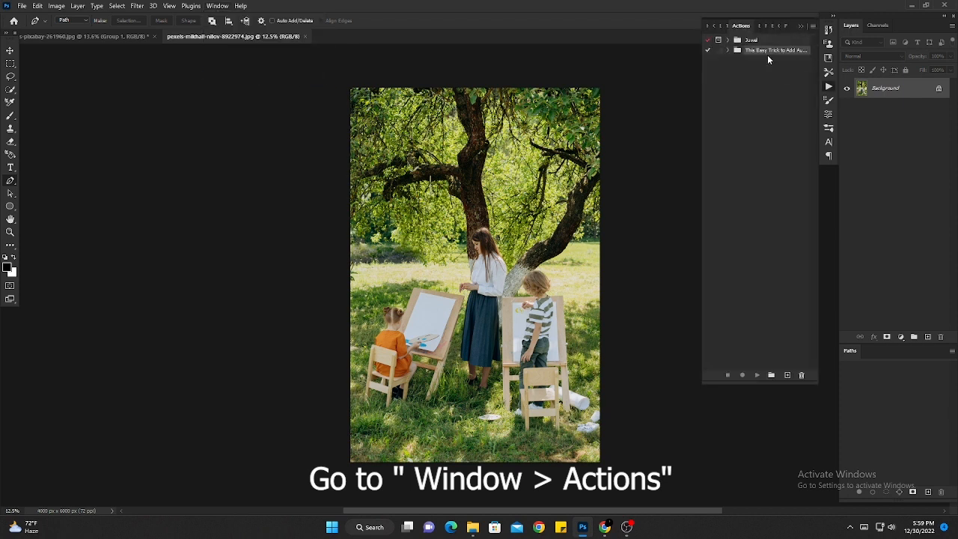
{"action": "left_click", "coordinate": [729, 50]}
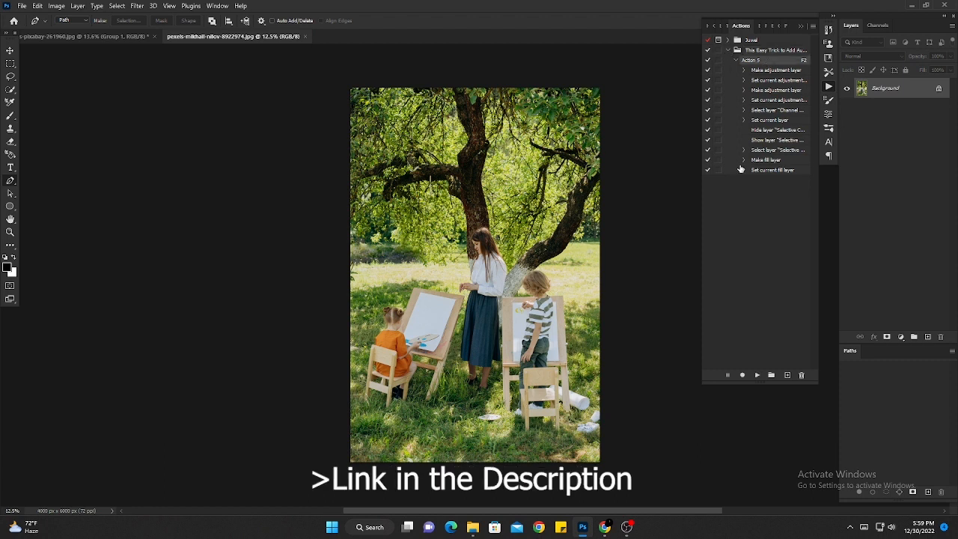
{"action": "left_click", "coordinate": [757, 375]}
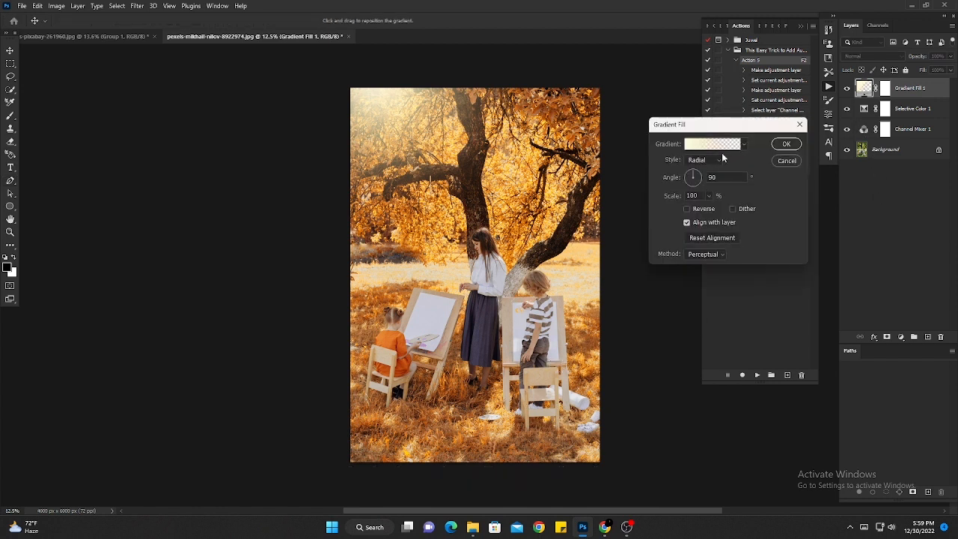
Step: Move the radial glow to the top of the photo above the tree trunk and set its scale to 166%
{"action": "left_click_drag", "start_coordinate": [375, 110], "coordinate": [455, 114]}
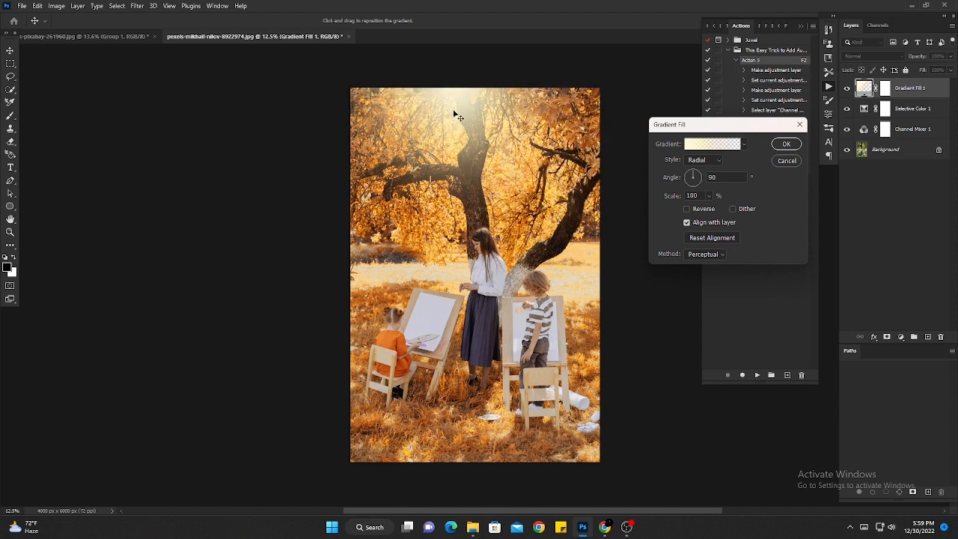
{"action": "left_click", "coordinate": [711, 194]}
{"action": "left_click_drag", "start_coordinate": [709, 210], "coordinate": [712, 210]}
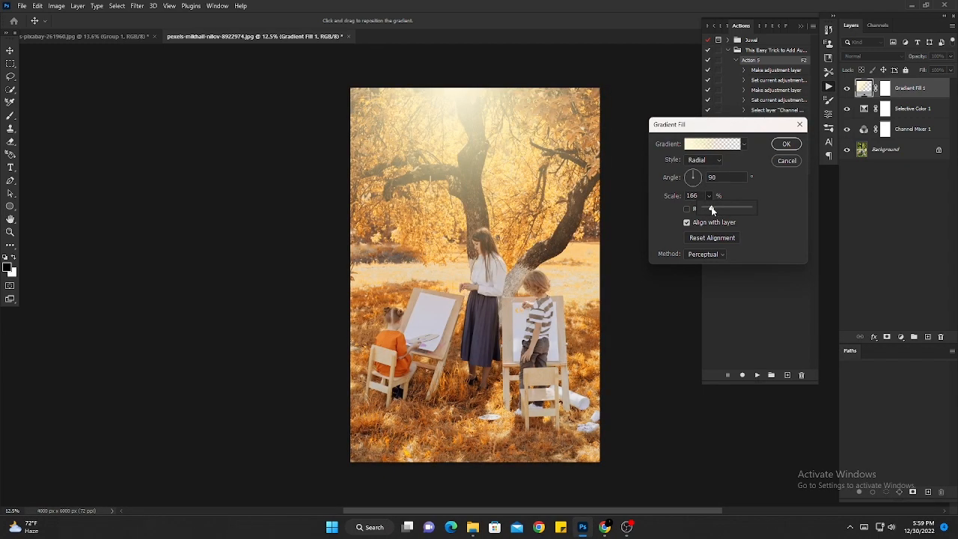
{"action": "left_click", "coordinate": [470, 98]}
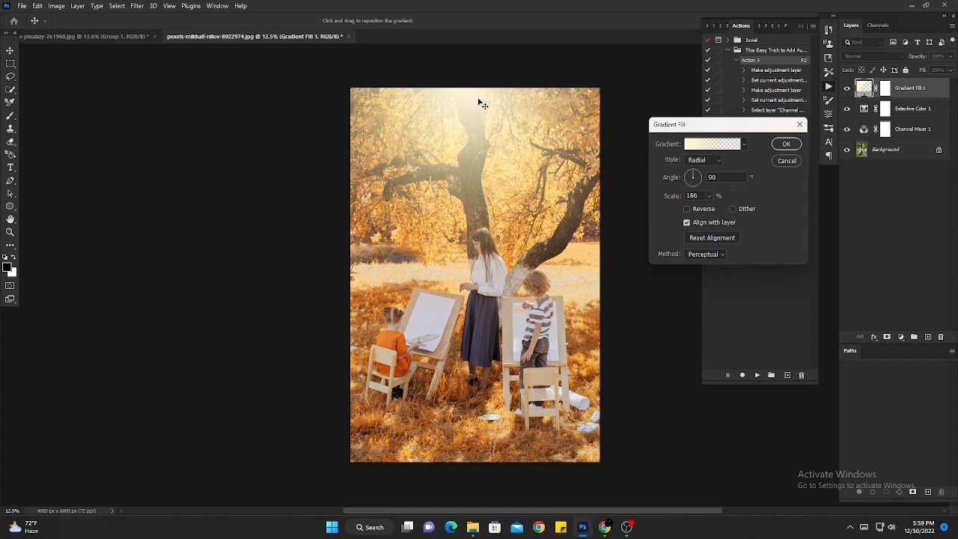
{"action": "left_click_drag", "start_coordinate": [478, 98], "coordinate": [476, 96]}
{"action": "left_click", "coordinate": [787, 145]}
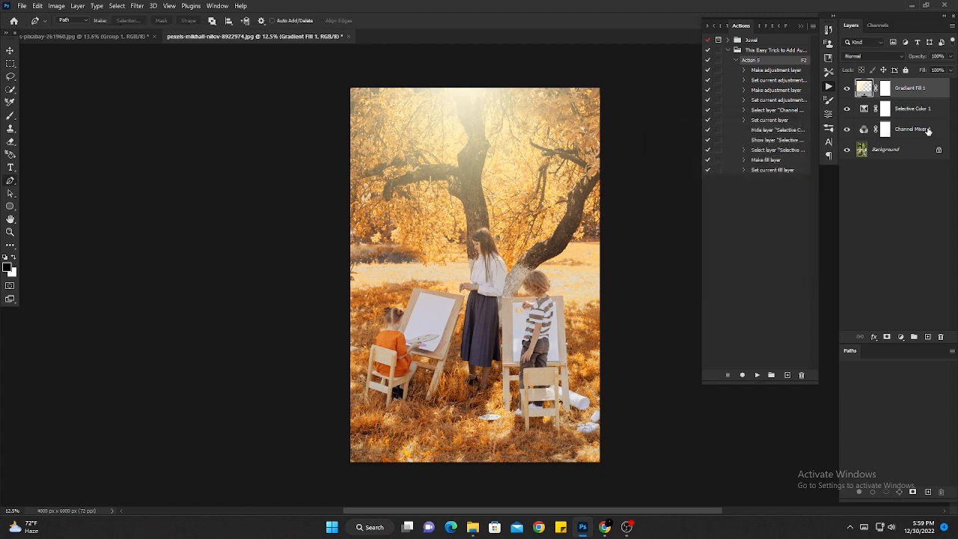
Step: Group the second photo's three effect layers and toggle the group's visibility to compare before and after
{"action": "left_click", "coordinate": [926, 132], "text": "shift"}
{"action": "left_click", "coordinate": [914, 337]}
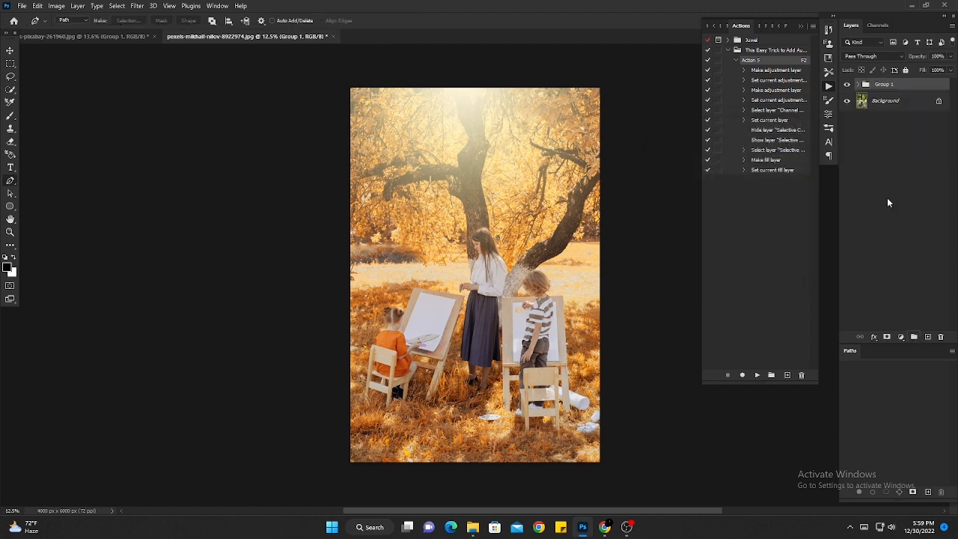
{"action": "left_click", "coordinate": [801, 27]}
{"action": "left_click", "coordinate": [848, 85]}
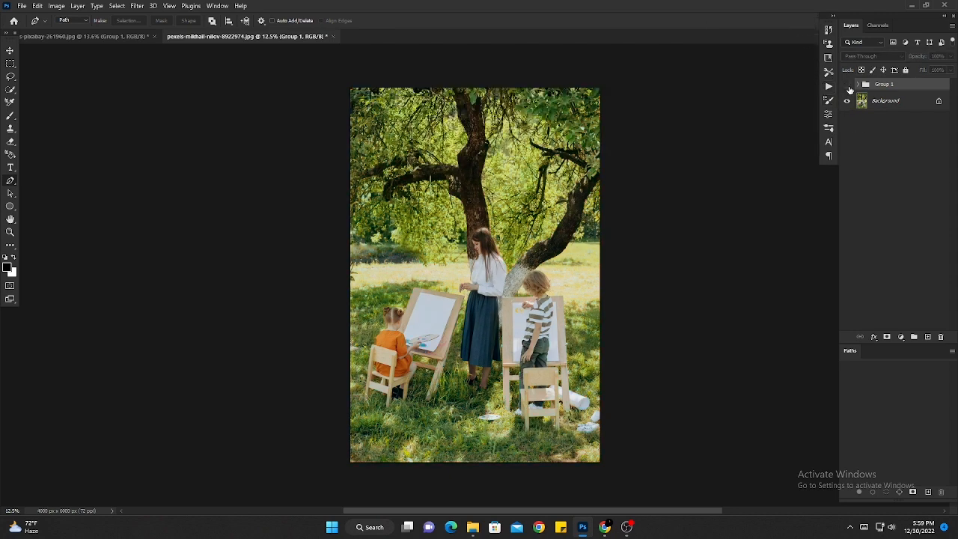
{"action": "left_click", "coordinate": [848, 85]}
{"action": "left_click", "coordinate": [849, 86]}
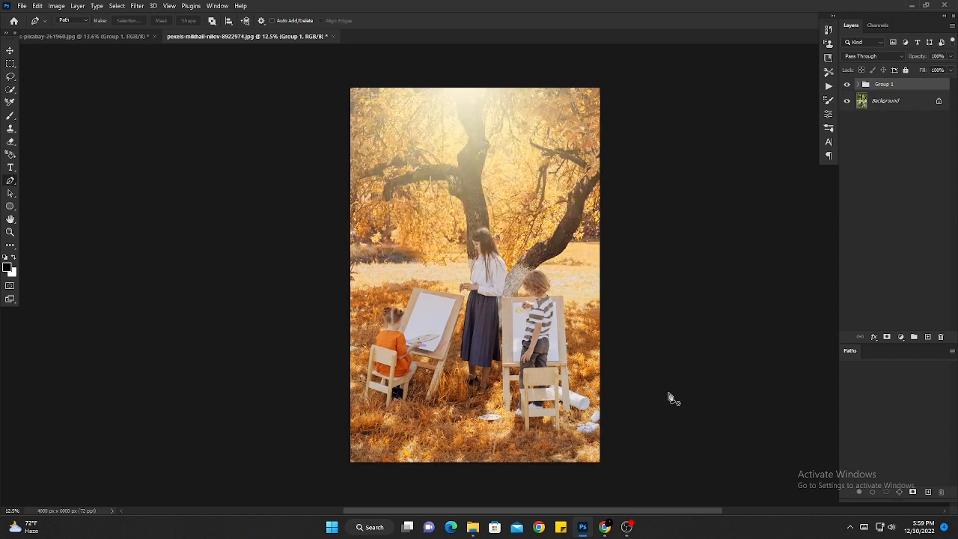
Step: Arrange both edited photos side by side in a 2-up Vertical layout, enlarge each image, and hide the interface panels
{"action": "left_click", "coordinate": [81, 36]}
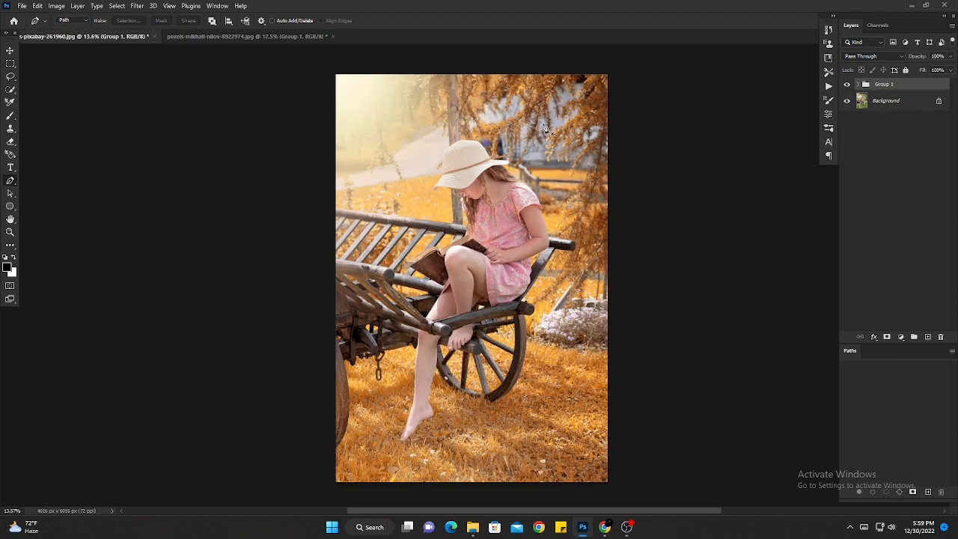
{"action": "left_click", "coordinate": [217, 6]}
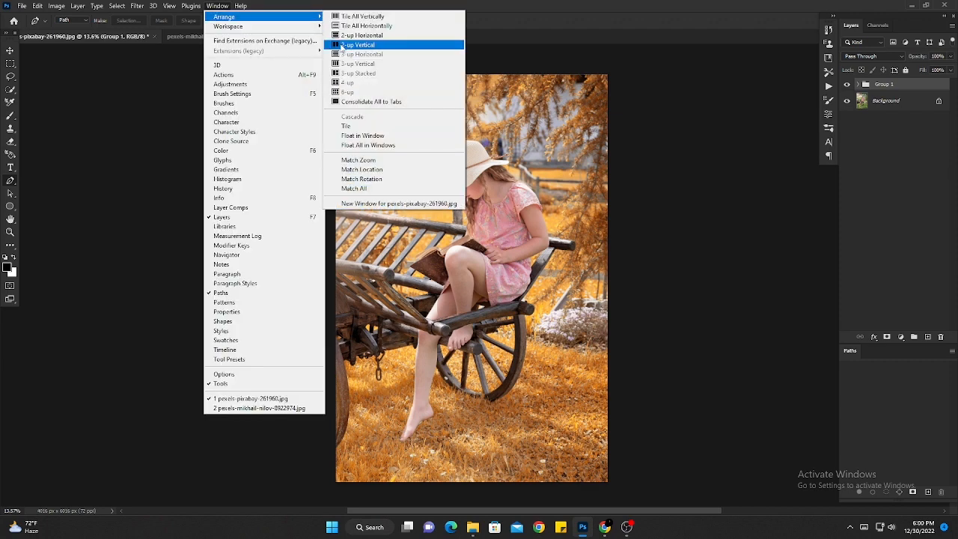
{"action": "left_click", "coordinate": [357, 45]}
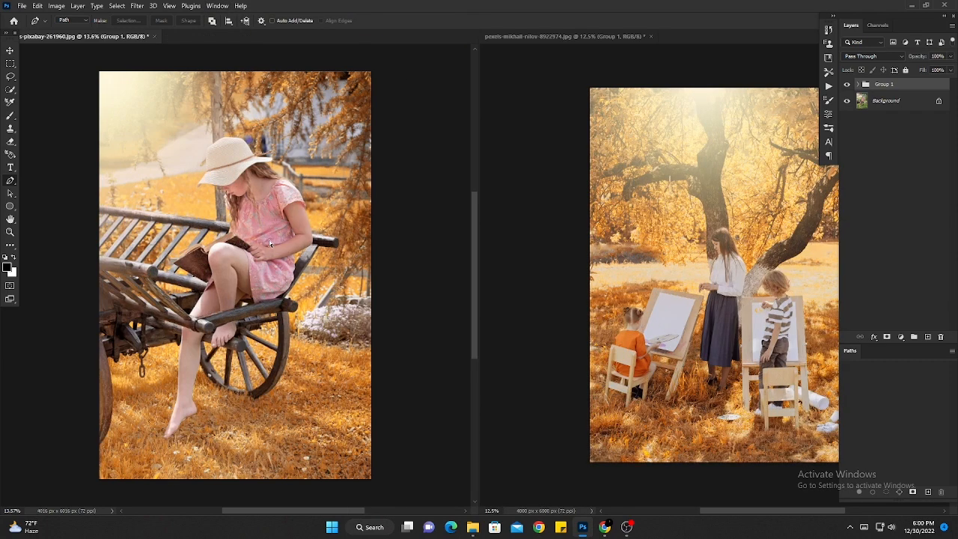
{"action": "scroll", "coordinate": [219, 227], "scroll_direction": "up", "scroll_amount": 1}
{"action": "left_click", "coordinate": [771, 218]}
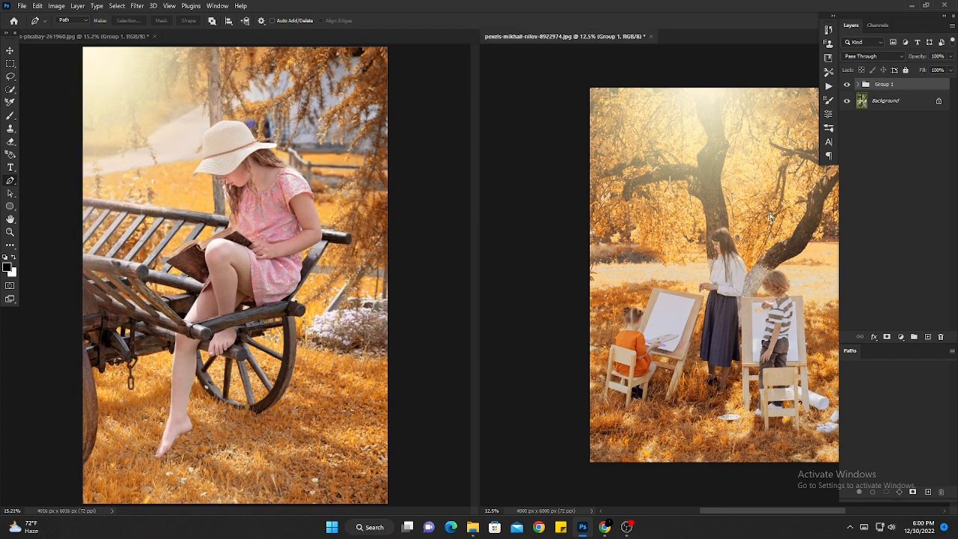
{"action": "scroll", "coordinate": [771, 217], "scroll_direction": "up", "scroll_amount": 1}
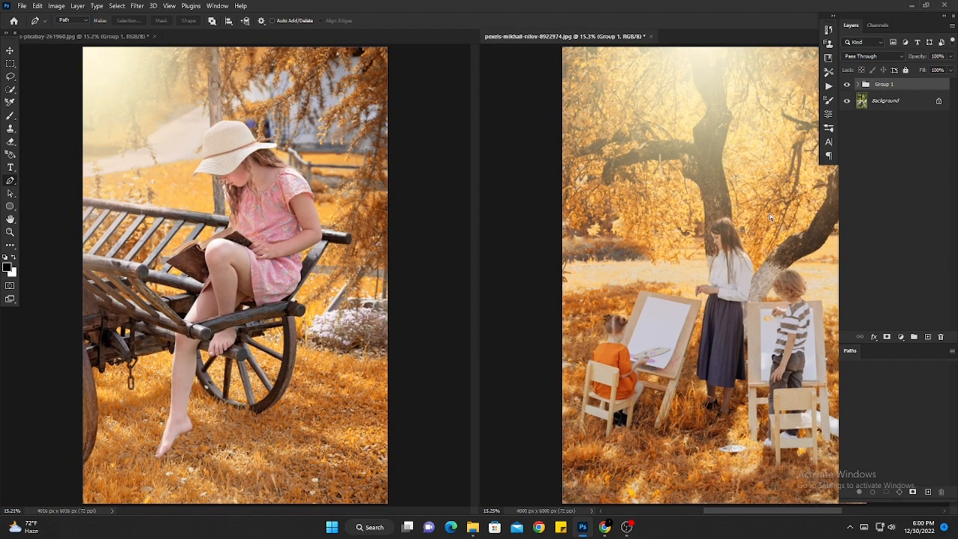
{"action": "key", "text": "Tab"}
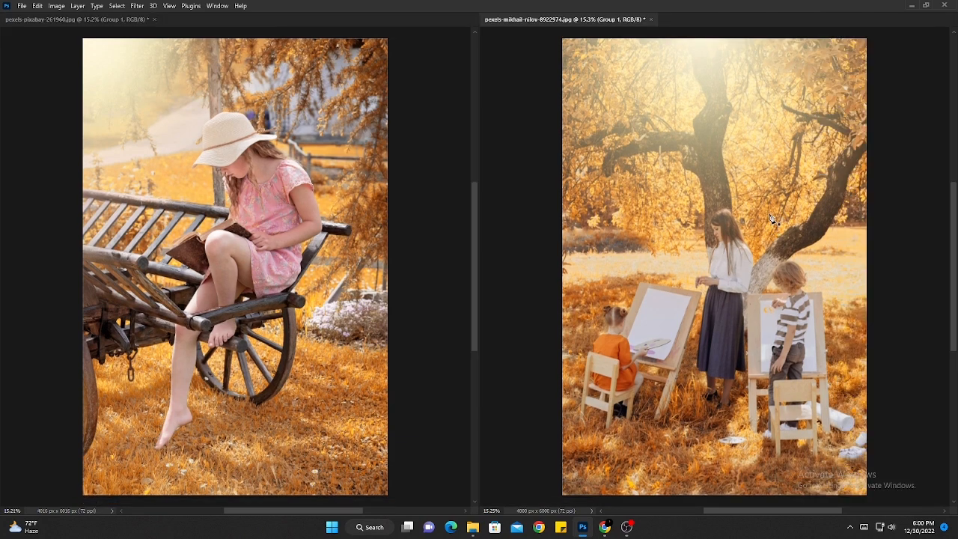